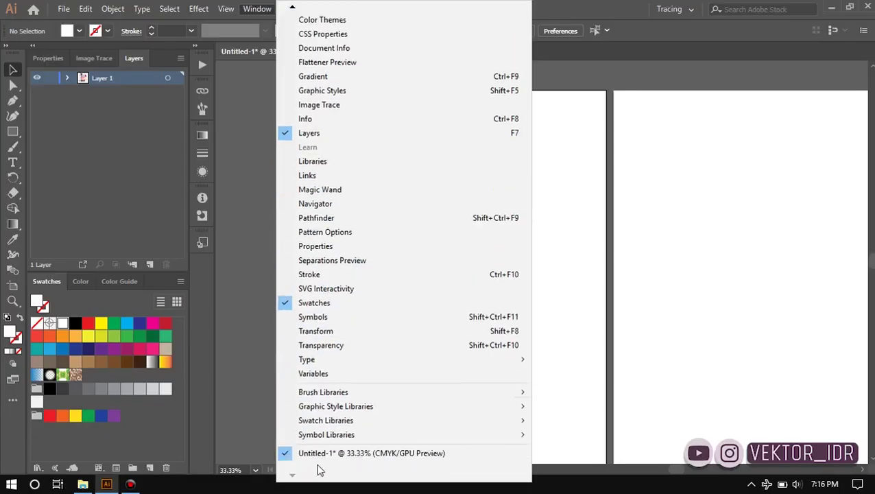
Step: Make sure the Swatches panel is enabled in the Window menu, then return to the palette artboard
{"action": "left_click", "coordinate": [314, 476]}
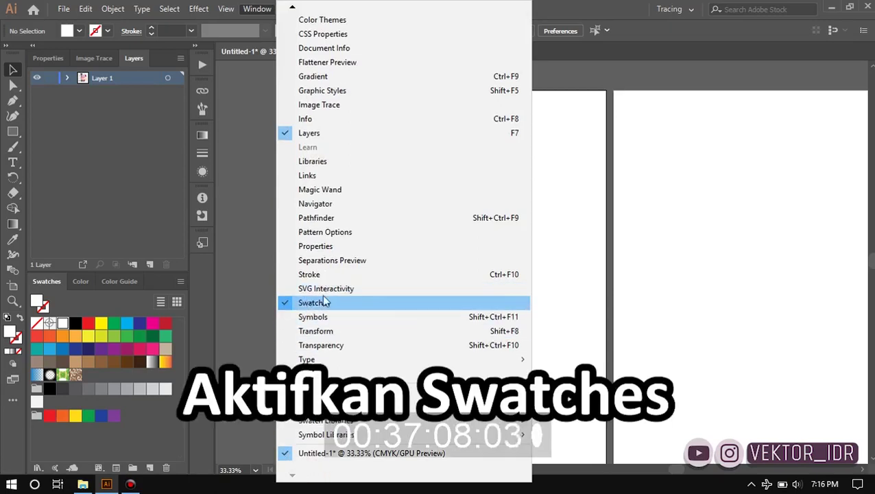
{"action": "left_click", "coordinate": [250, 291]}
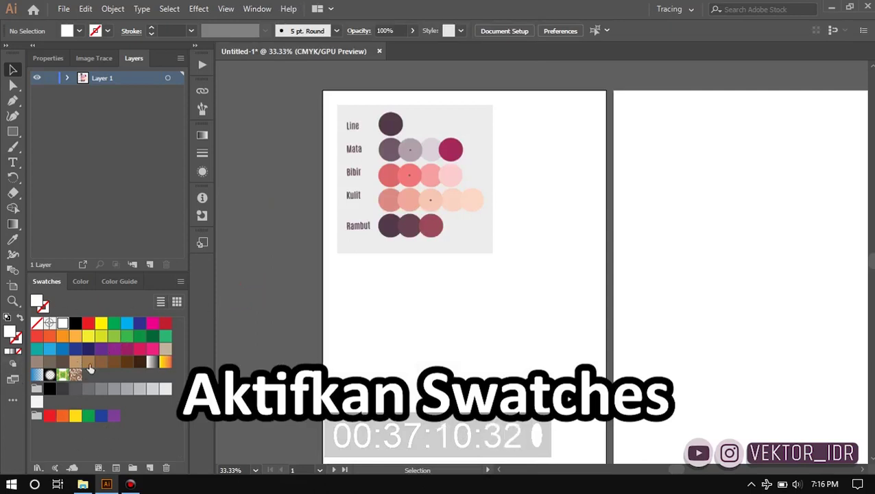
Step: Draw a small square below the palette and fill it with the Line circle's dark purple
{"action": "left_click", "coordinate": [14, 130]}
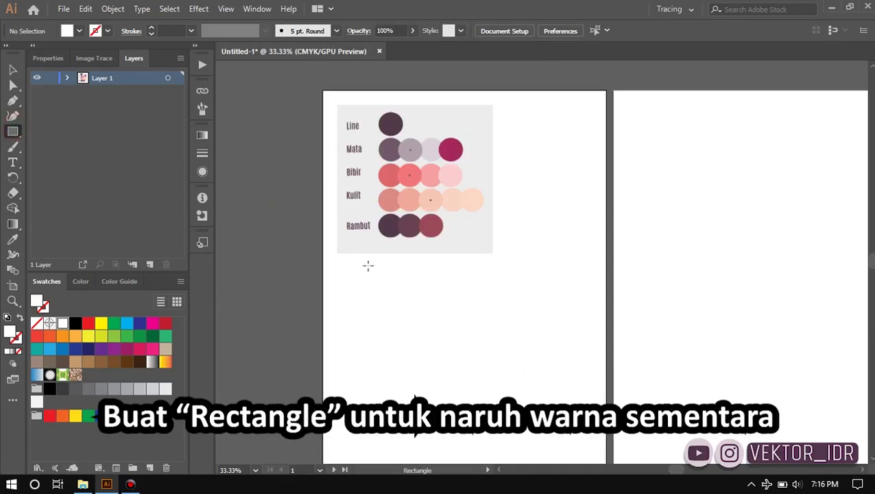
{"action": "left_click_drag", "start_coordinate": [355, 267], "coordinate": [384, 295]}
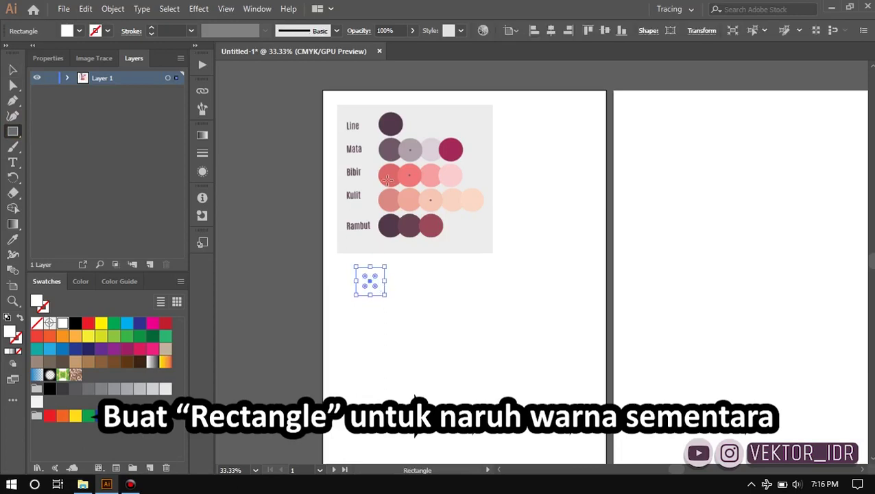
{"action": "key", "text": "i"}
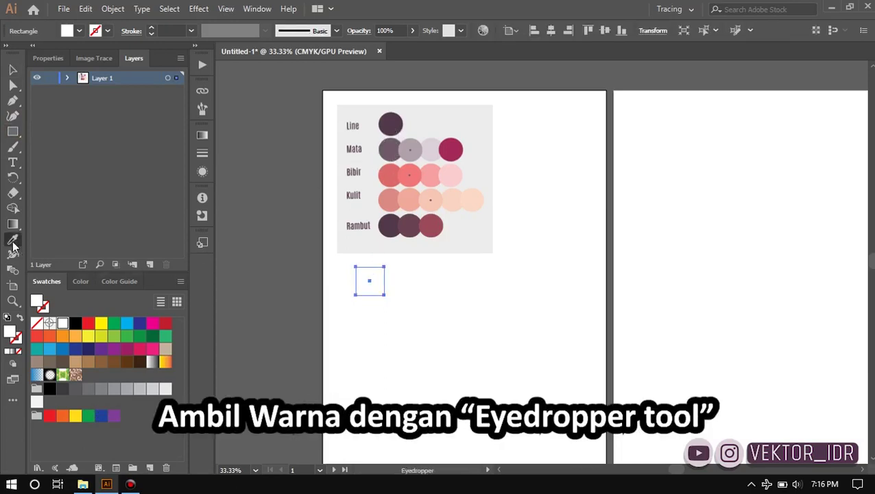
{"action": "left_click", "coordinate": [391, 123]}
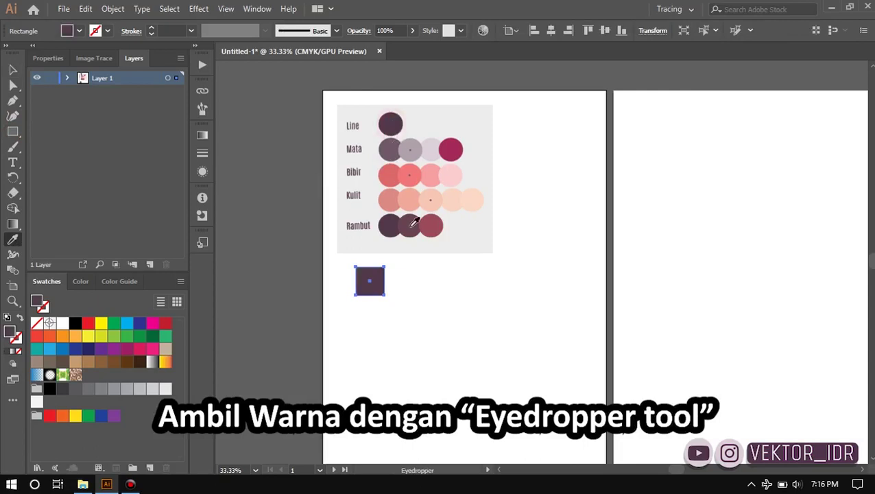
{"action": "left_click", "coordinate": [11, 69]}
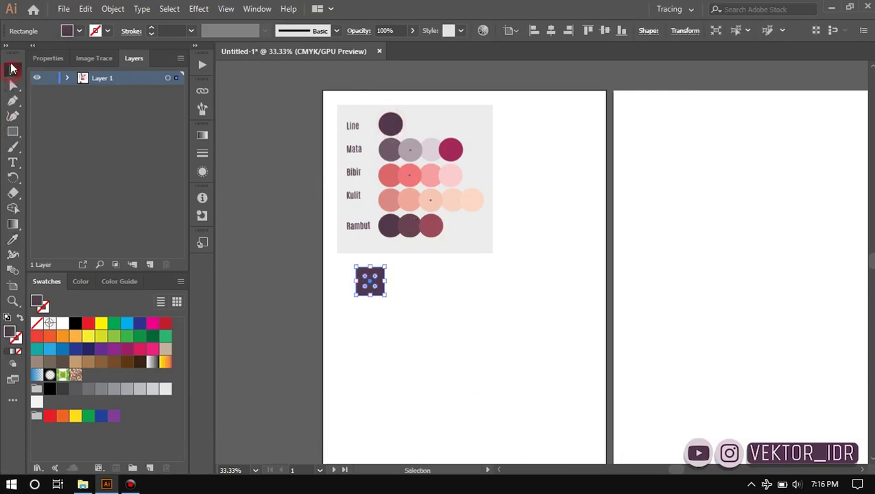
Step: Create a colour group named LINE from the selected square's dark purple
{"action": "left_click", "coordinate": [180, 280]}
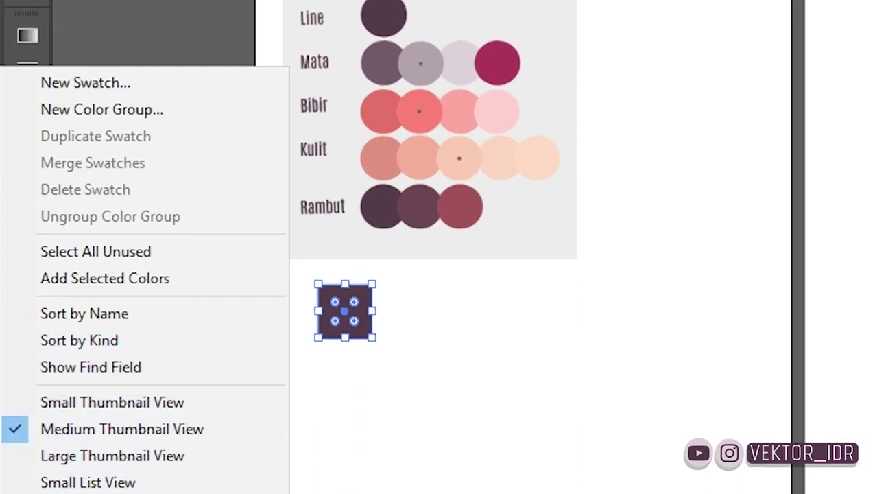
{"action": "left_click", "coordinate": [106, 109]}
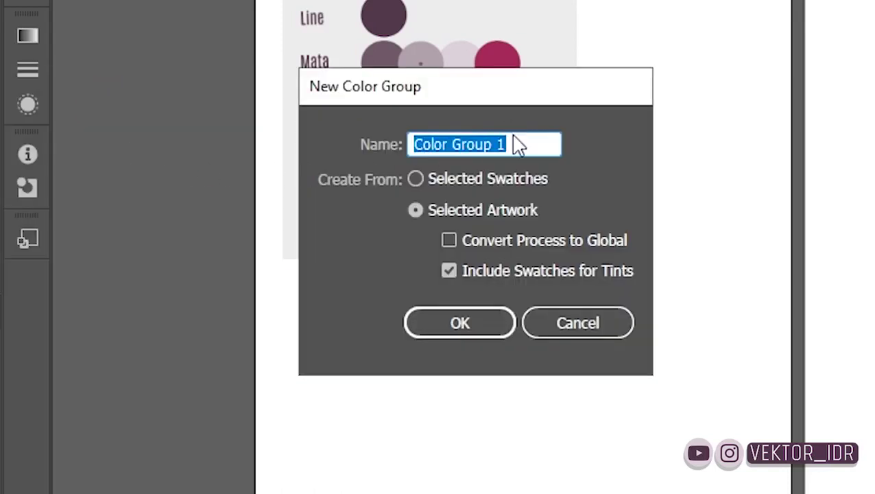
{"action": "key", "text": "BackSpace"}
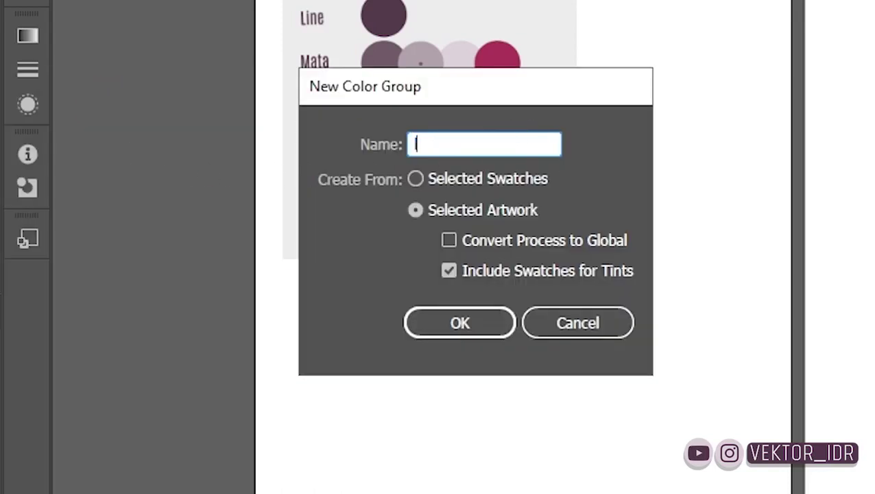
{"action": "key", "text": "BackSpace"}
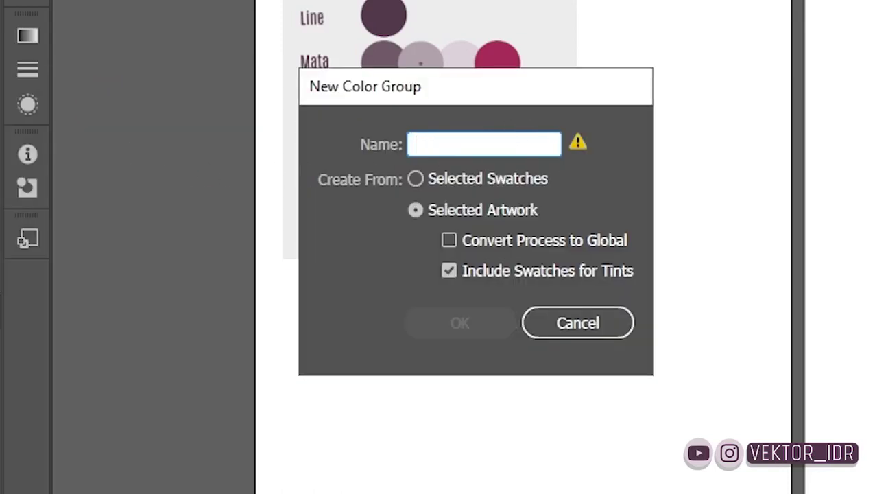
{"action": "type", "text": "LINE"}
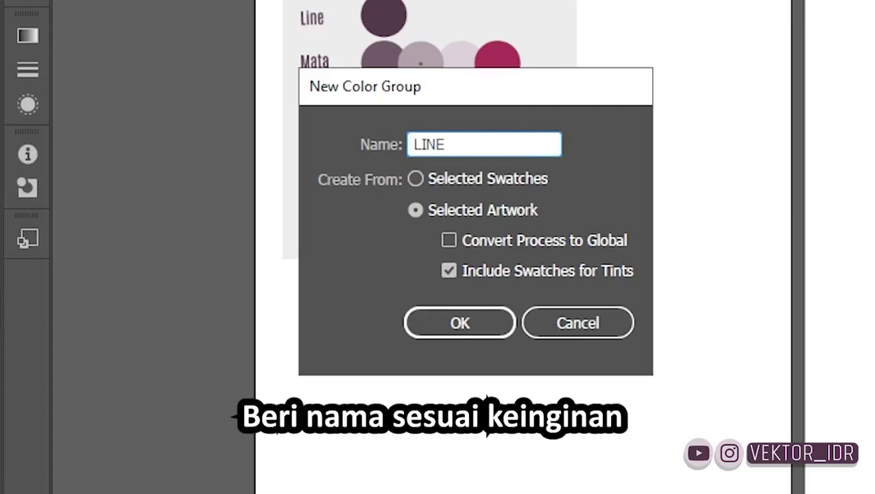
{"action": "left_click", "coordinate": [470, 324]}
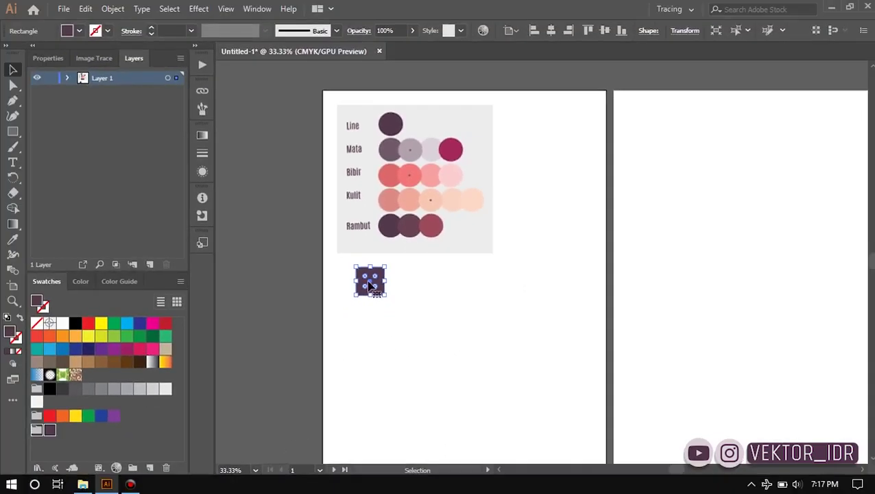
Step: Duplicate the square into a row of four evenly spaced copies beneath the original
{"action": "left_click_drag", "start_coordinate": [370, 283], "coordinate": [370, 320]}
{"action": "key", "text": "ctrl+z"}
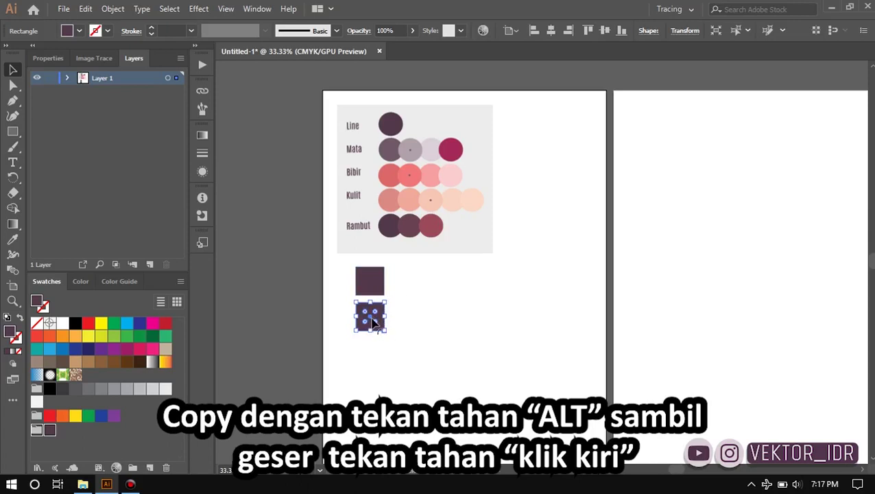
{"action": "left_click_drag", "start_coordinate": [372, 321], "coordinate": [409, 322]}
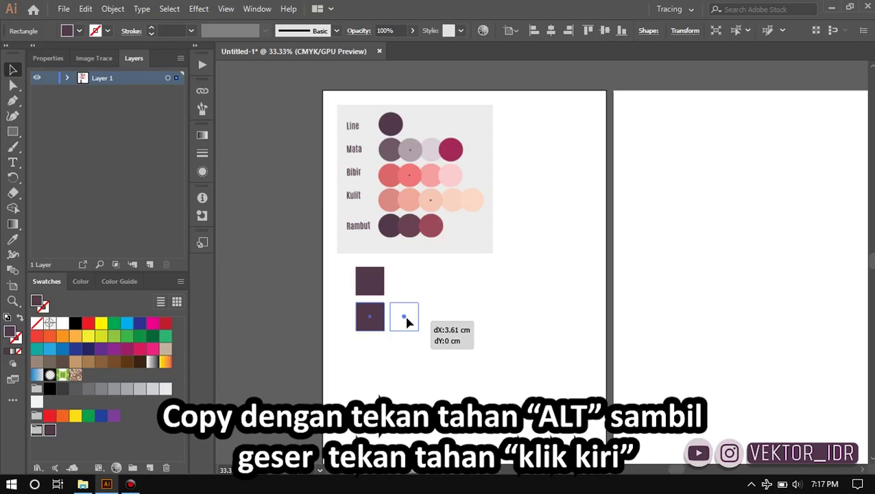
{"action": "left_click_drag", "start_coordinate": [406, 317], "coordinate": [438, 318]}
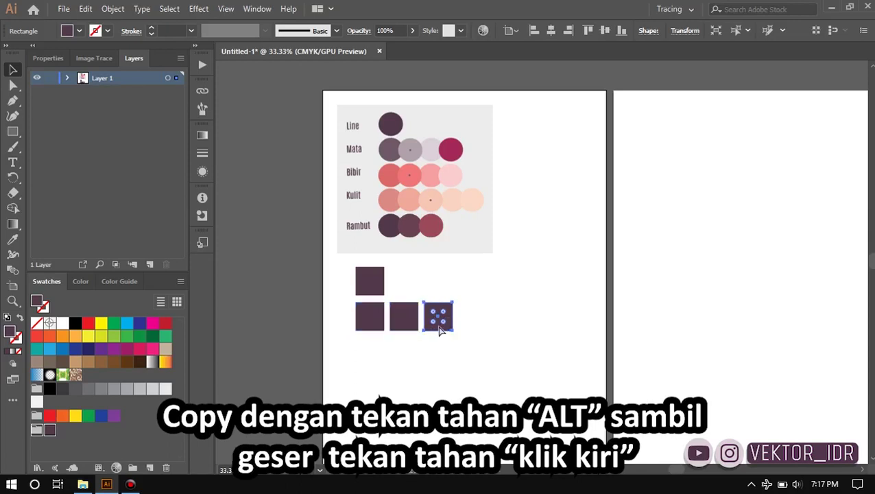
{"action": "key", "text": "ctrl+d"}
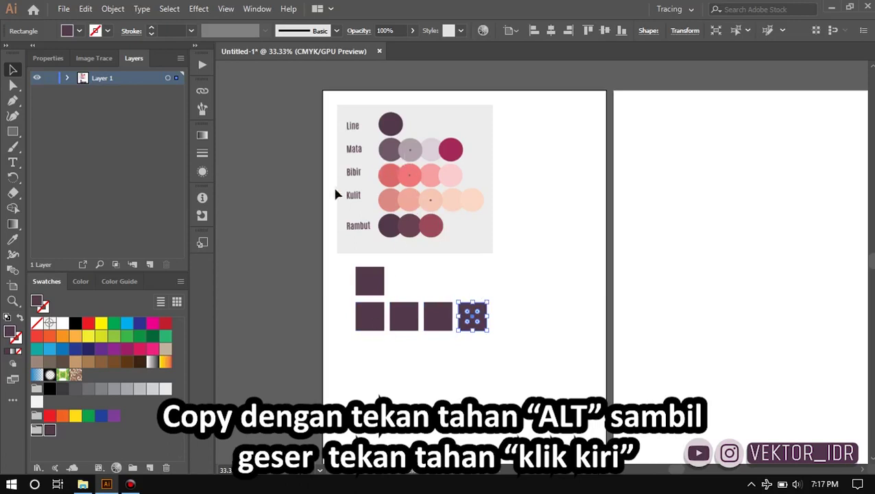
{"action": "left_click", "coordinate": [504, 236]}
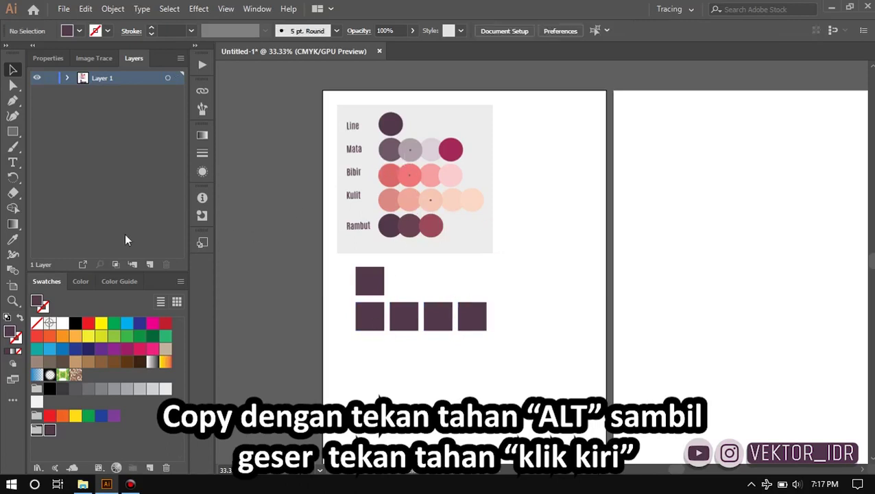
{"action": "left_click", "coordinate": [12, 239]}
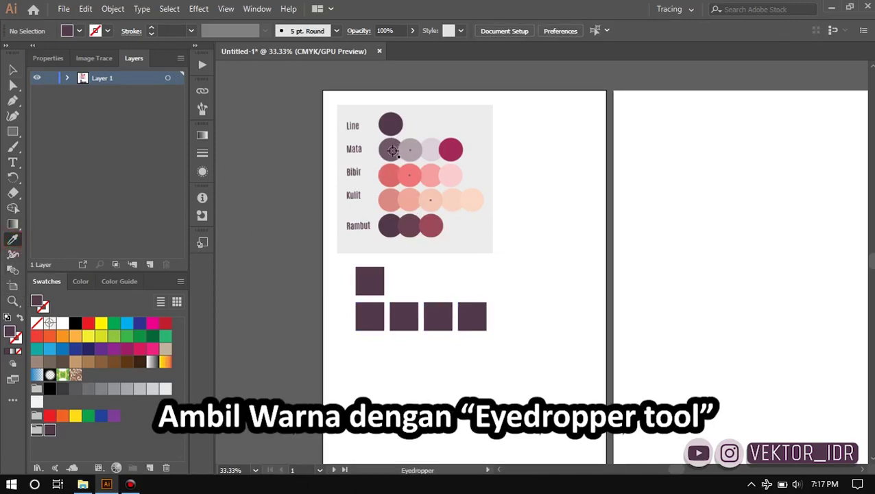
Step: Recolour the four squares with the Mata shades: mauve, light mauve, pale lilac and magenta
{"action": "left_click", "coordinate": [388, 150]}
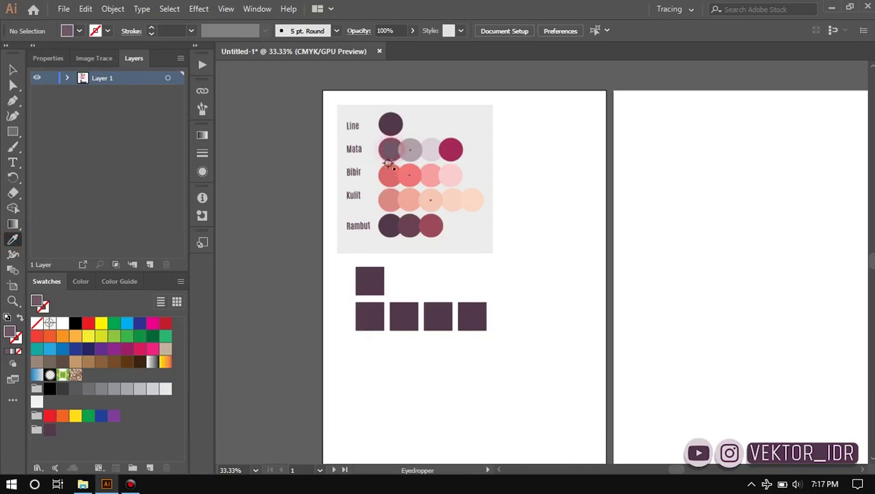
{"action": "left_click", "coordinate": [374, 314], "text": "alt"}
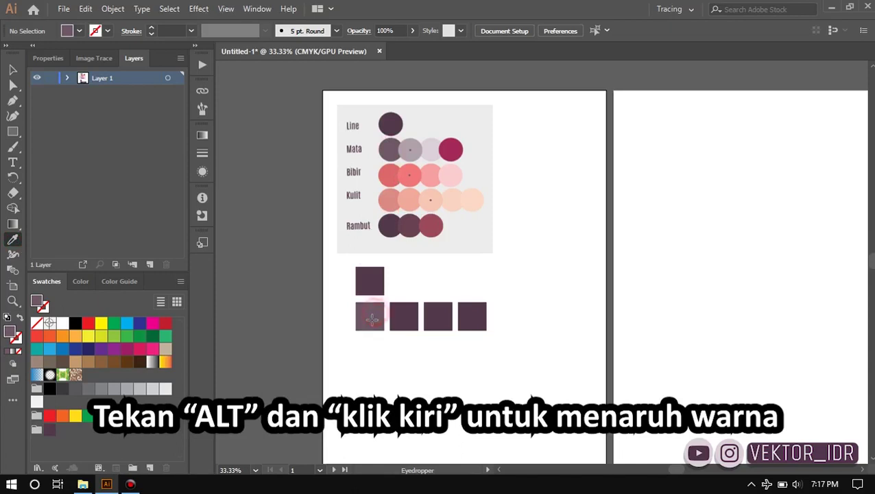
{"action": "left_click", "coordinate": [416, 149]}
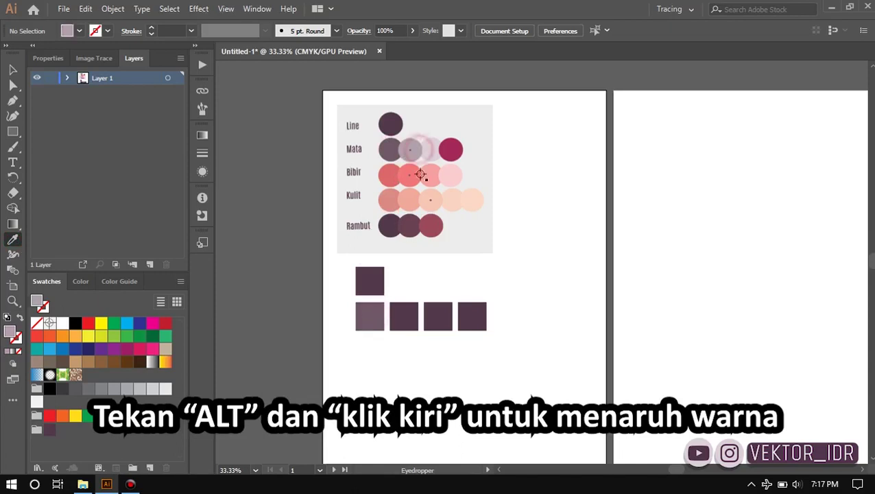
{"action": "left_click", "coordinate": [404, 316], "text": "alt"}
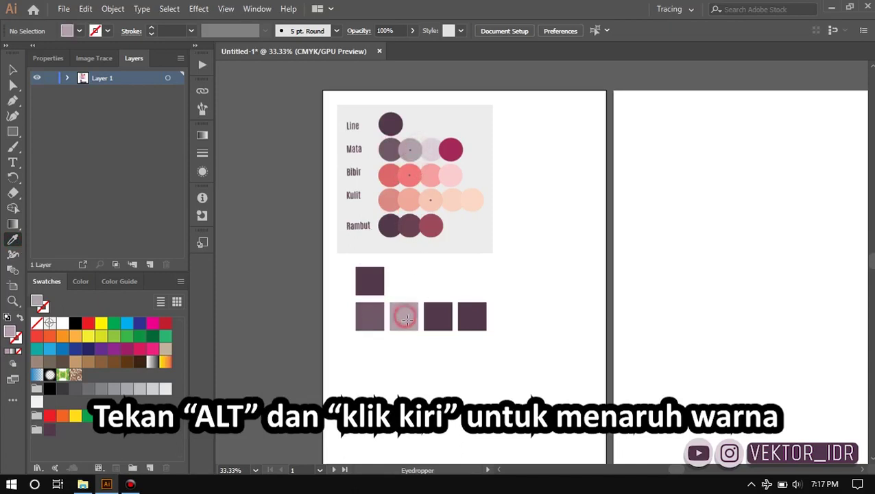
{"action": "left_click", "coordinate": [431, 149]}
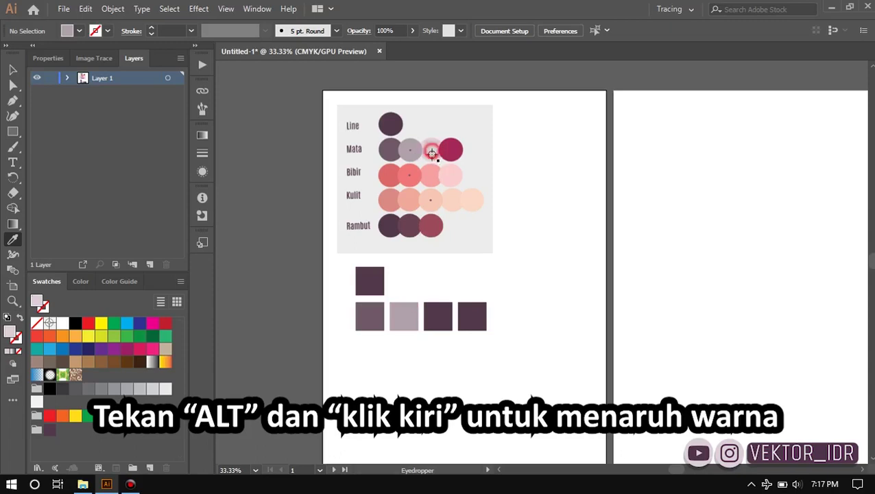
{"action": "left_click", "coordinate": [439, 317], "text": "alt"}
{"action": "left_click", "coordinate": [452, 149]}
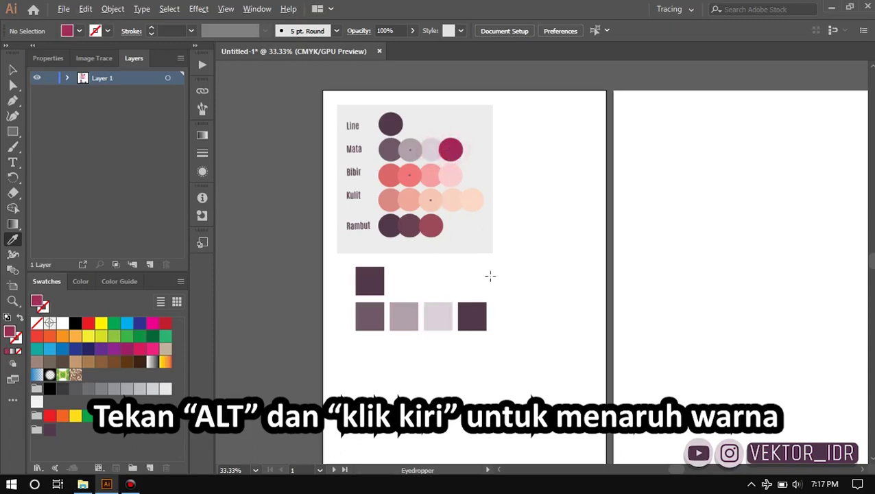
{"action": "left_click", "coordinate": [476, 321], "text": "alt"}
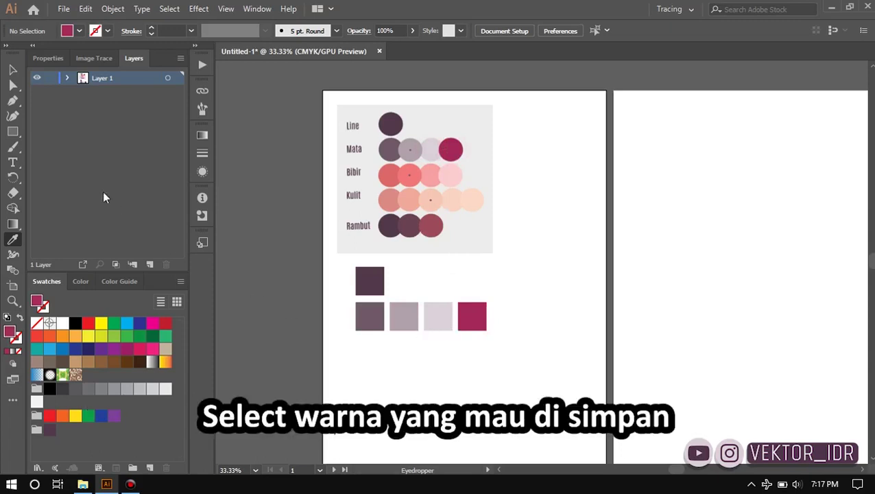
Step: Select the four Mata-coloured squares and save their colours as a colour group named MATA
{"action": "left_click", "coordinate": [12, 70]}
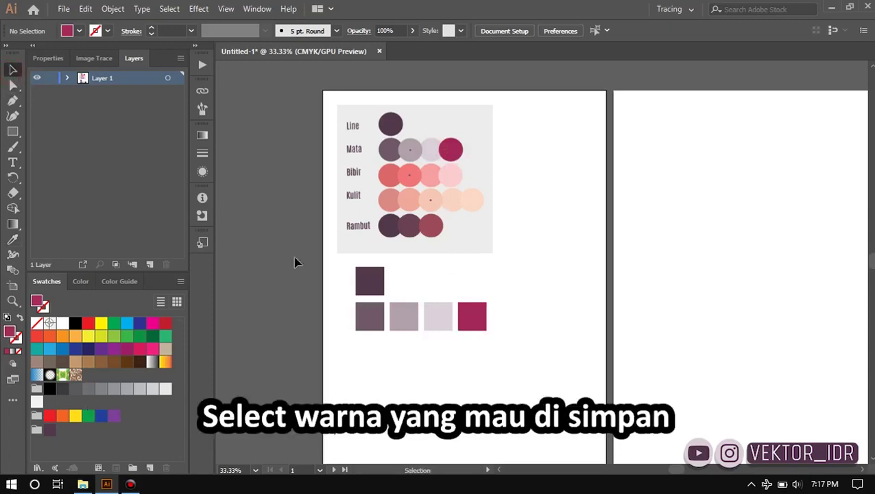
{"action": "left_click_drag", "start_coordinate": [506, 346], "coordinate": [333, 293]}
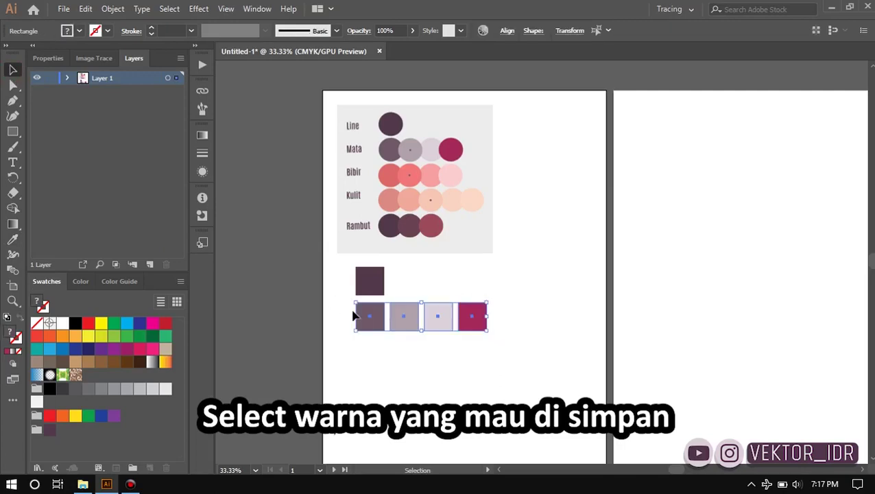
{"action": "left_click", "coordinate": [180, 282]}
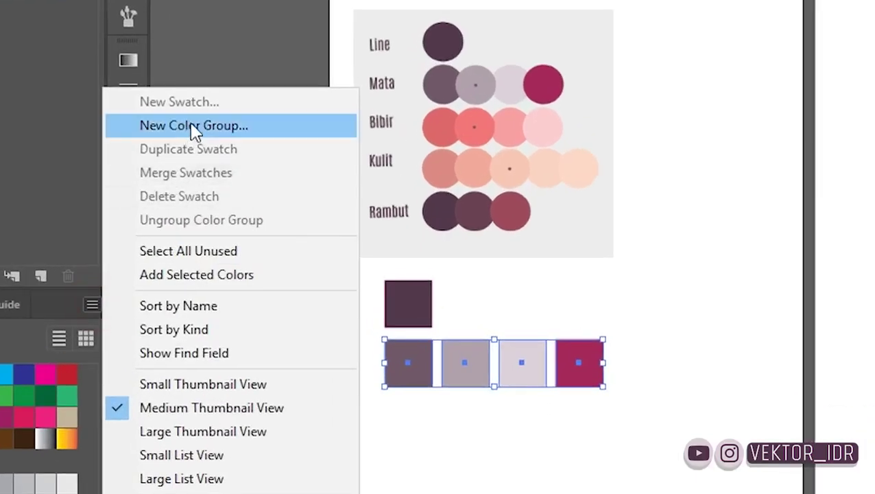
{"action": "left_click", "coordinate": [240, 181]}
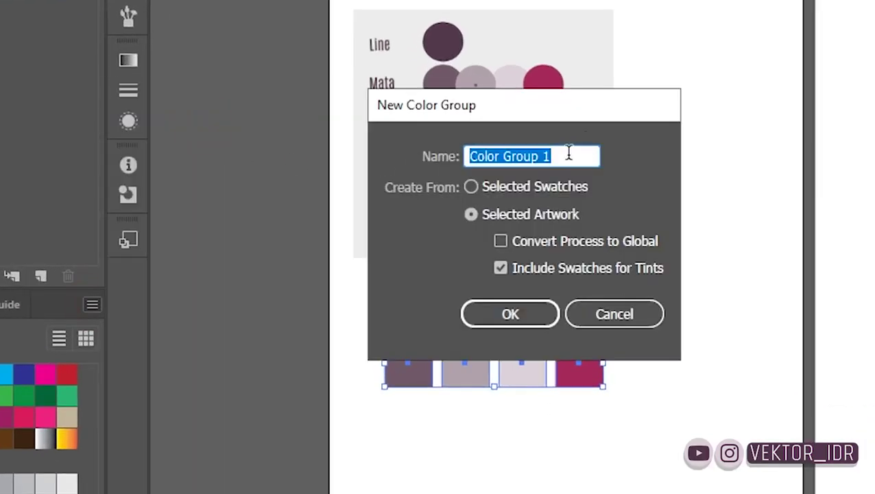
{"action": "key", "text": "BackSpace"}
{"action": "type", "text": ","}
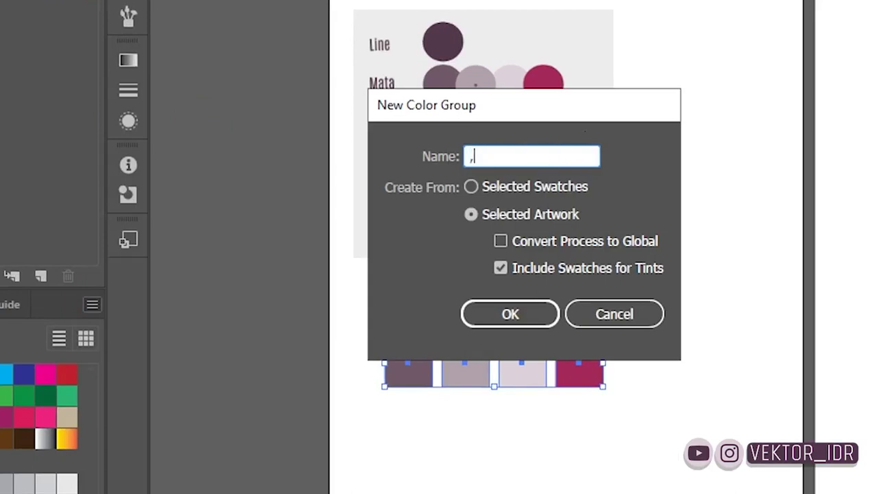
{"action": "key", "text": "BackSpace"}
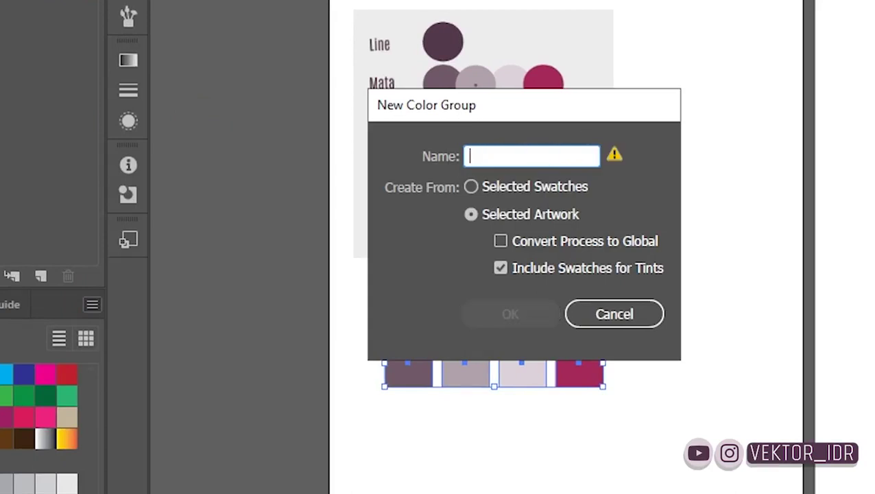
{"action": "type", "text": "MATA"}
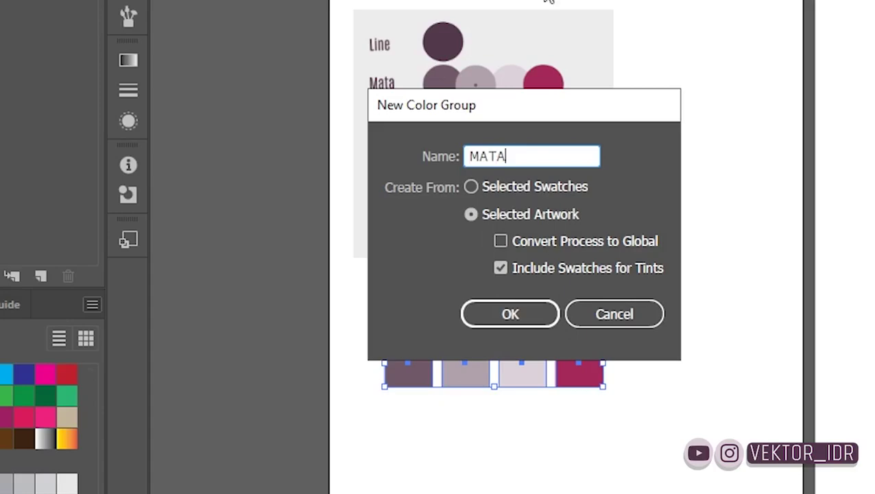
{"action": "left_click", "coordinate": [523, 318]}
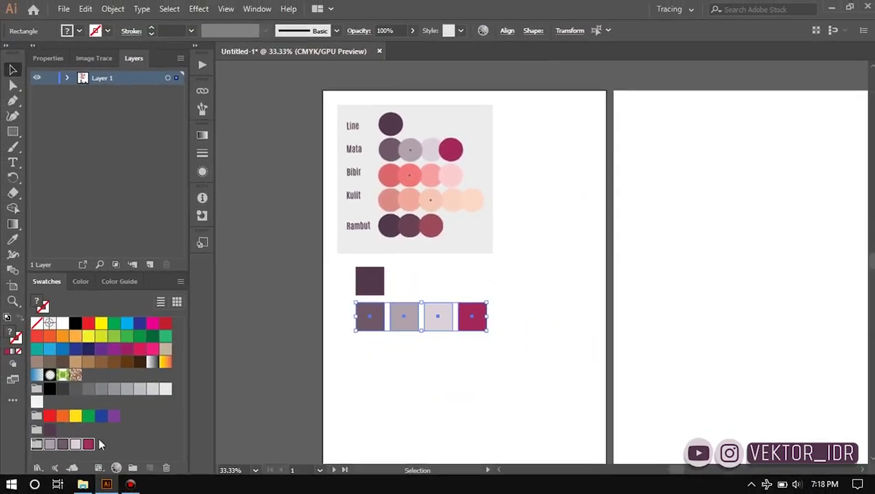
{"action": "left_click", "coordinate": [114, 441]}
Step: Copy the row of Mata squares to a new row directly beneath it
{"action": "left_click", "coordinate": [487, 268]}
{"action": "mouse_move", "coordinate": [516, 343]}
{"action": "left_mouse_down"}
{"action": "mouse_move", "coordinate": [349, 306]}
{"action": "mouse_move", "coordinate": [370, 351]}
{"action": "left_mouse_up"}
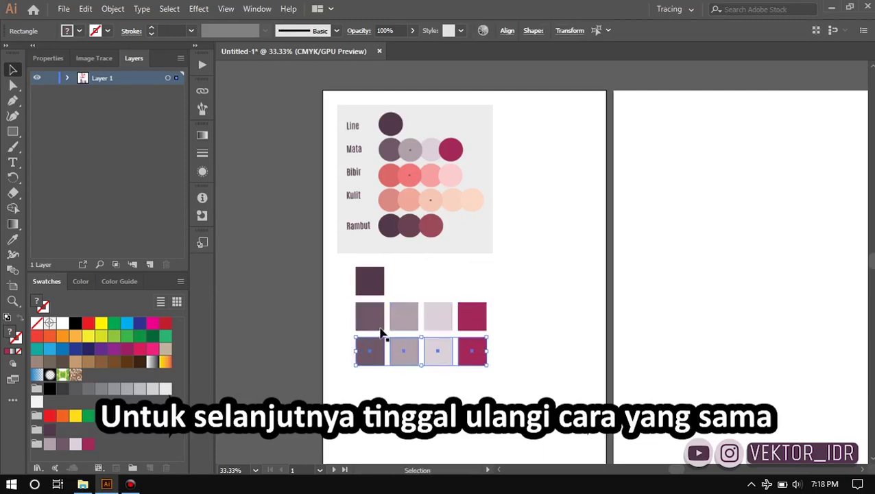
{"action": "left_click", "coordinate": [512, 290]}
Step: Fill the new row with the four Bibir lip shades, coral red through pale pink
{"action": "key", "text": "i"}
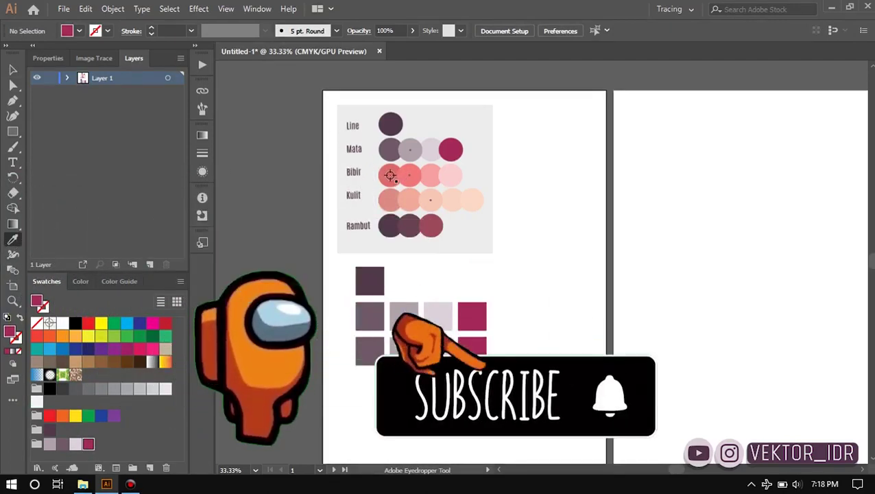
{"action": "left_click", "coordinate": [389, 175]}
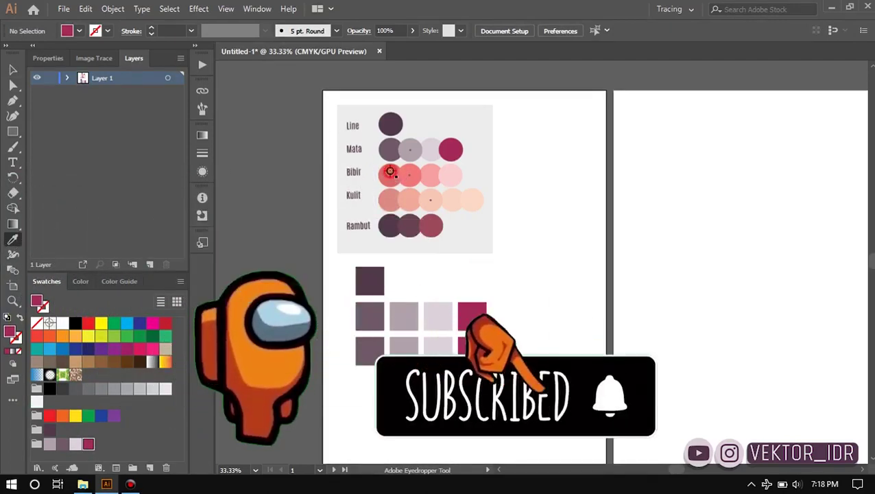
{"action": "left_click", "coordinate": [370, 352], "text": "alt"}
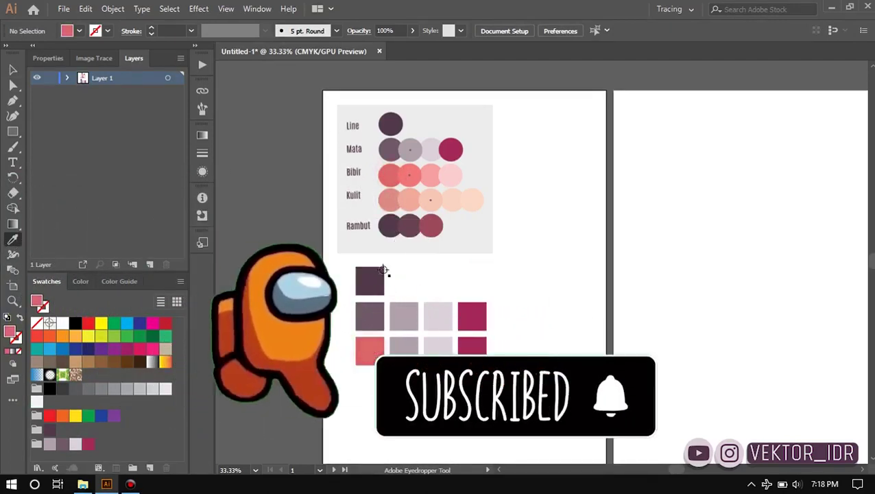
{"action": "left_click", "coordinate": [406, 348], "text": "alt"}
{"action": "left_click", "coordinate": [431, 174]}
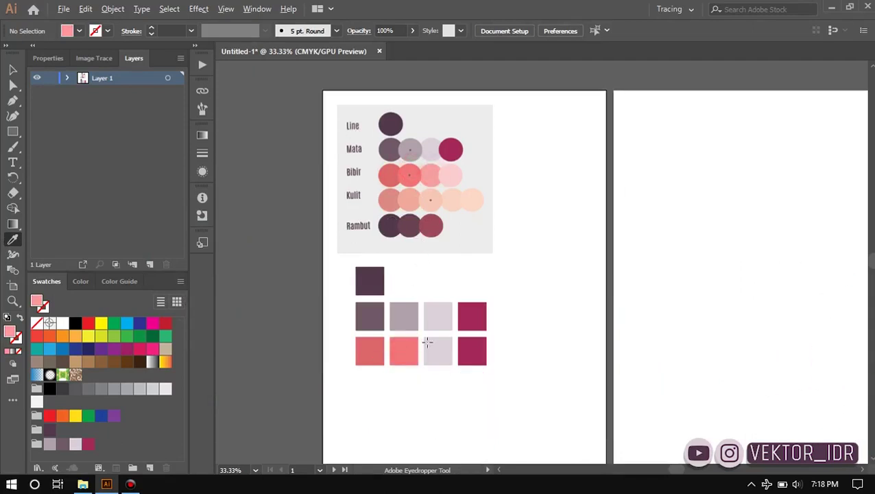
{"action": "left_click", "coordinate": [434, 355], "text": "alt"}
{"action": "left_click", "coordinate": [450, 174]}
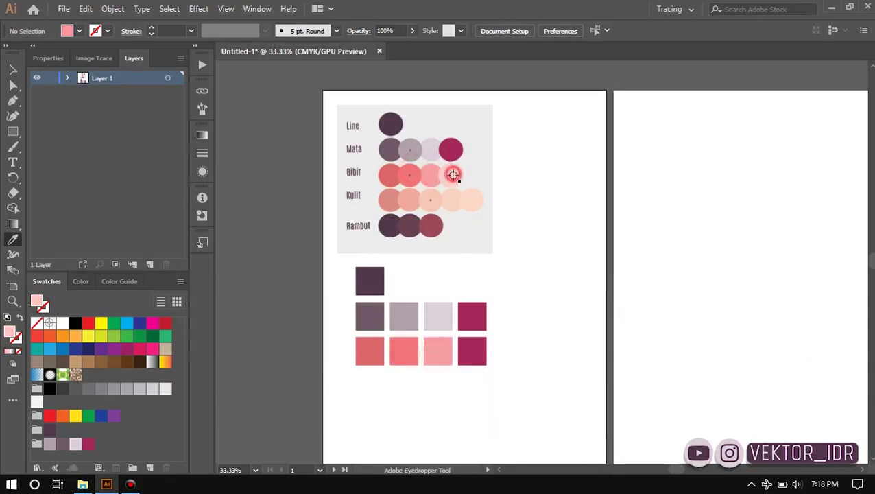
{"action": "left_click", "coordinate": [475, 349], "text": "alt"}
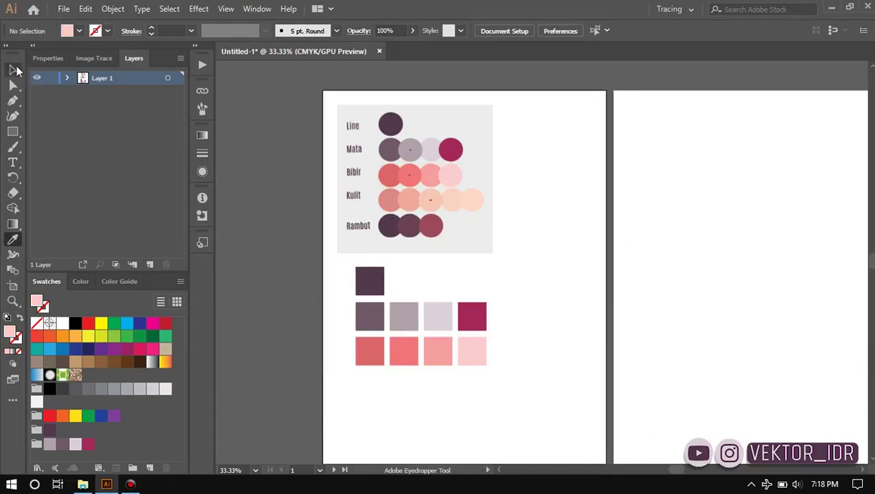
{"action": "left_click", "coordinate": [15, 70]}
{"action": "left_click_drag", "start_coordinate": [503, 373], "coordinate": [330, 332]}
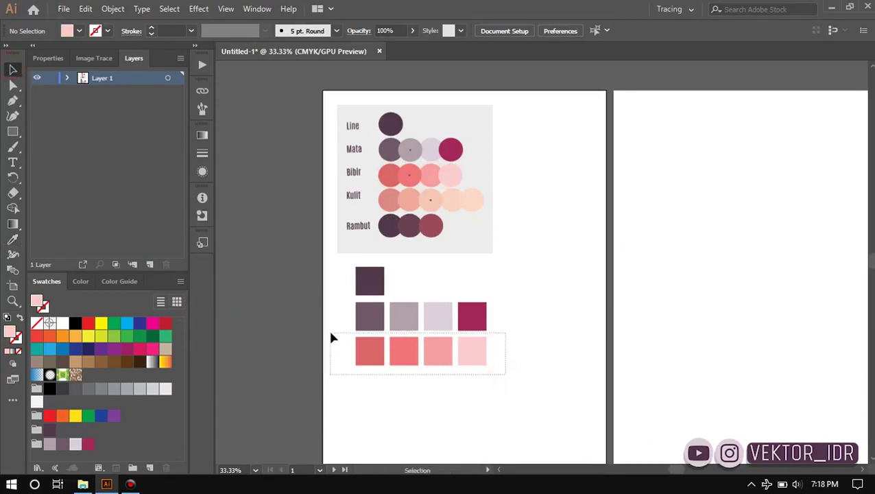
Step: Save the four selected Bibir squares as a colour group named BIBIR
{"action": "left_click", "coordinate": [180, 285]}
{"action": "left_click", "coordinate": [244, 176]}
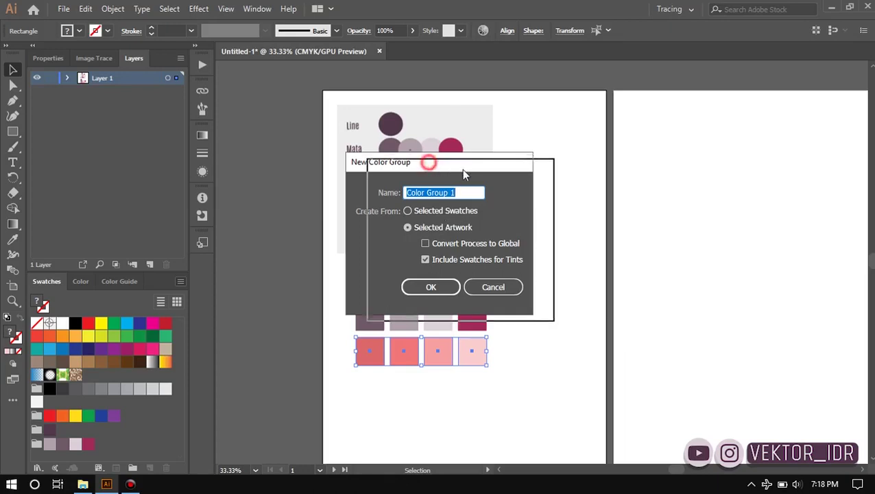
{"action": "left_click_drag", "start_coordinate": [427, 166], "coordinate": [511, 168]}
{"action": "type", "text": "BIBIR"}
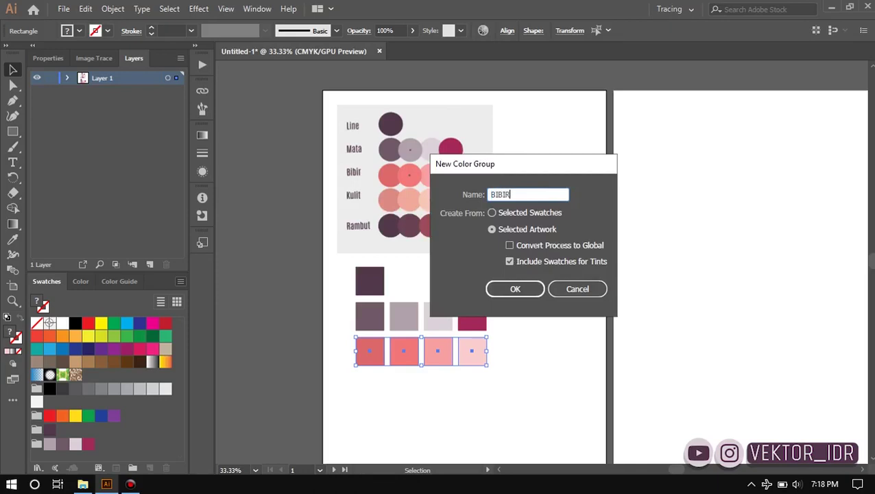
{"action": "left_click", "coordinate": [530, 289]}
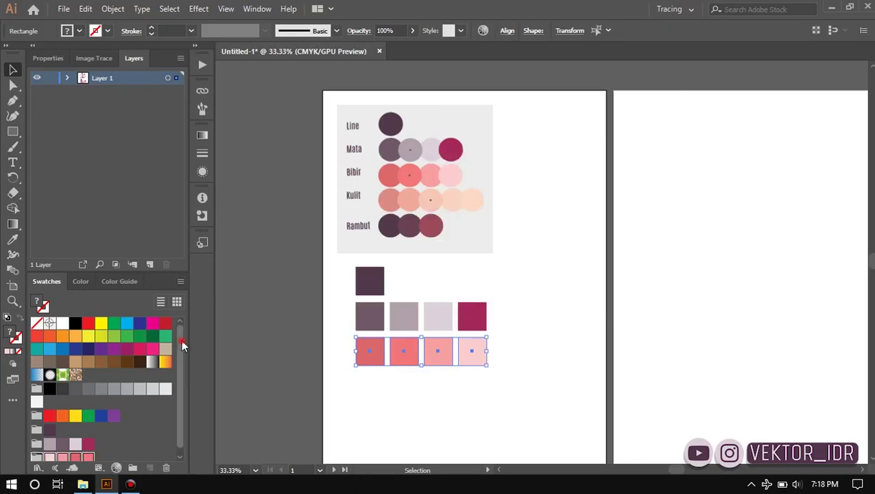
Step: Copy the Bibir row below and add a fifth square, making a five-square row
{"action": "left_click_drag", "start_coordinate": [181, 338], "coordinate": [183, 383]}
{"action": "left_click", "coordinate": [421, 409]}
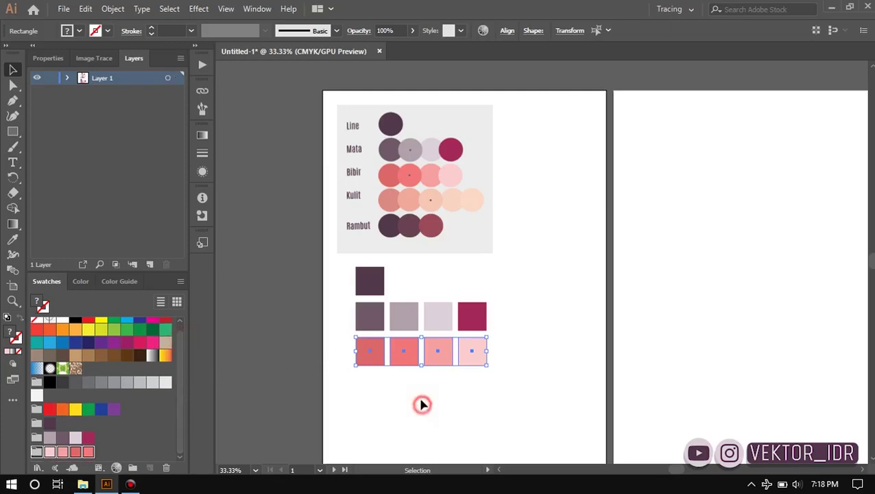
{"action": "left_click_drag", "start_coordinate": [508, 384], "coordinate": [335, 331]}
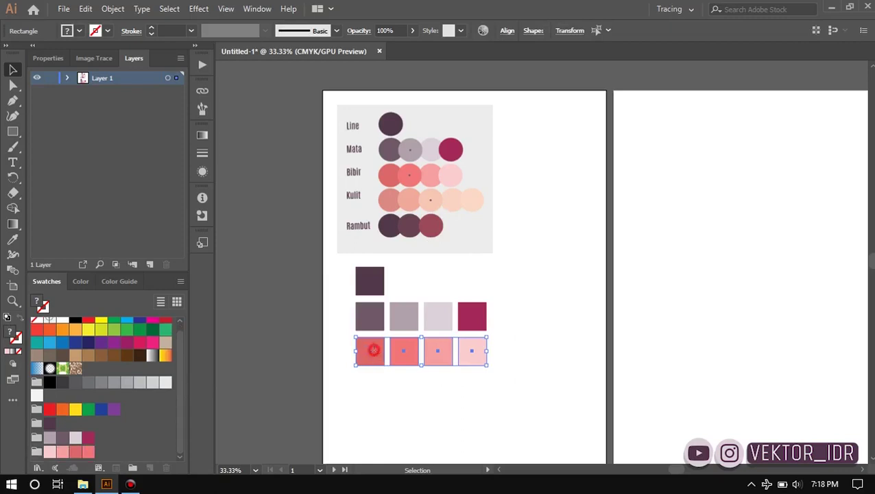
{"action": "left_click_drag", "start_coordinate": [370, 355], "coordinate": [374, 389]}
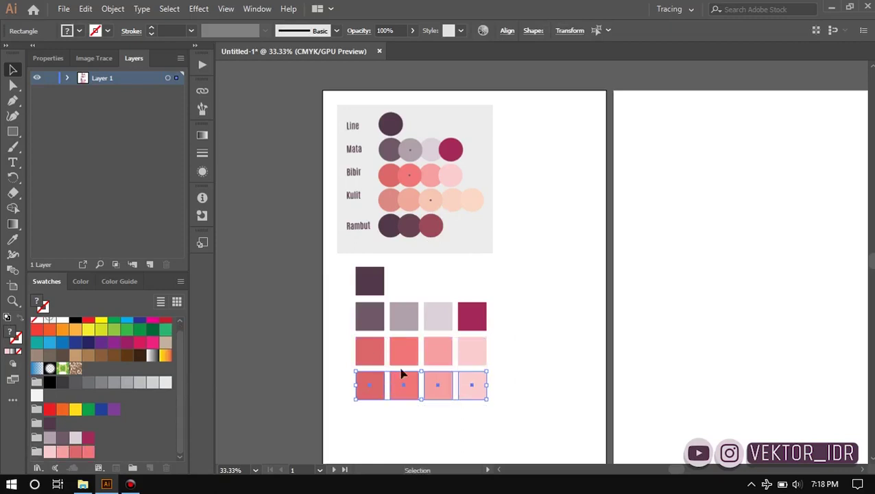
{"action": "left_click", "coordinate": [508, 370]}
{"action": "left_click", "coordinate": [475, 396]}
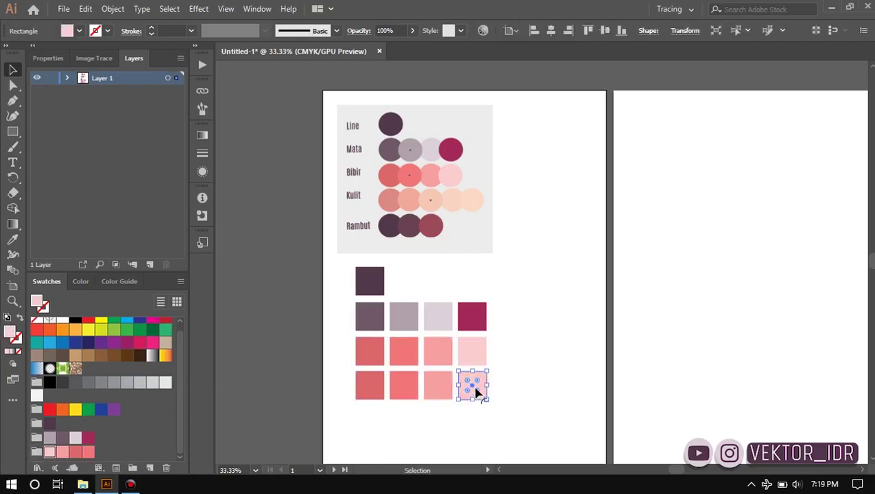
{"action": "key", "text": "a"}
{"action": "key", "text": "v"}
{"action": "mouse_move", "coordinate": [472, 388]}
{"action": "left_mouse_down"}
{"action": "mouse_move", "coordinate": [507, 388]}
{"action": "mouse_move", "coordinate": [484, 410]}
{"action": "mouse_move", "coordinate": [353, 349]}
{"action": "left_mouse_up"}
{"action": "left_click", "coordinate": [531, 367]}
{"action": "left_click", "coordinate": [555, 360]}
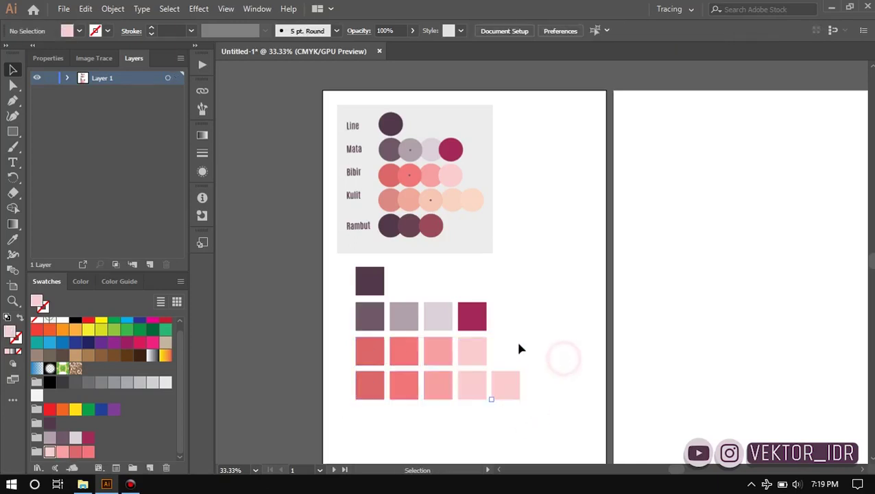
Step: Fill the five squares with the Kulit skin tones, dusty rose through pale peach
{"action": "key", "text": "i"}
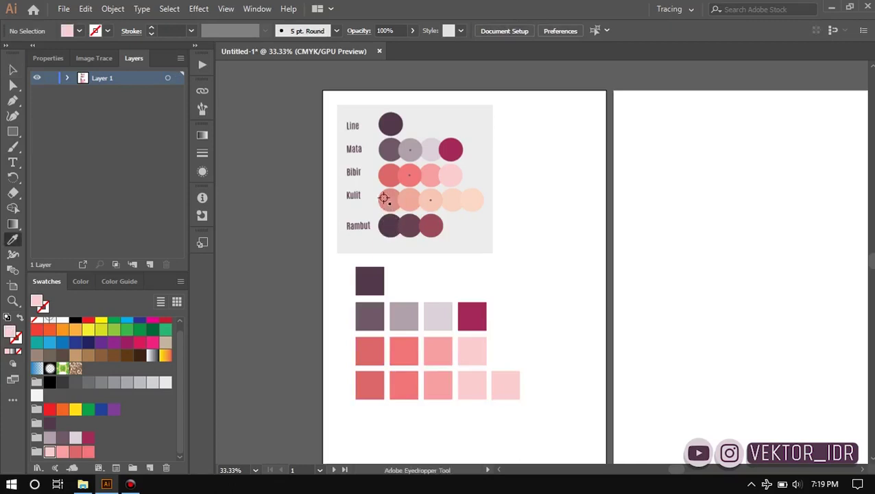
{"action": "left_click", "coordinate": [384, 198]}
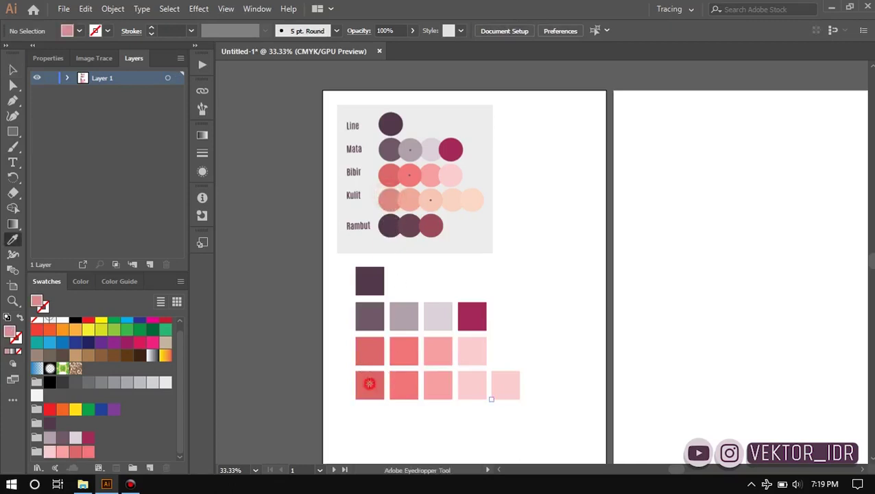
{"action": "left_click", "coordinate": [369, 383], "text": "alt"}
{"action": "left_click", "coordinate": [406, 199]}
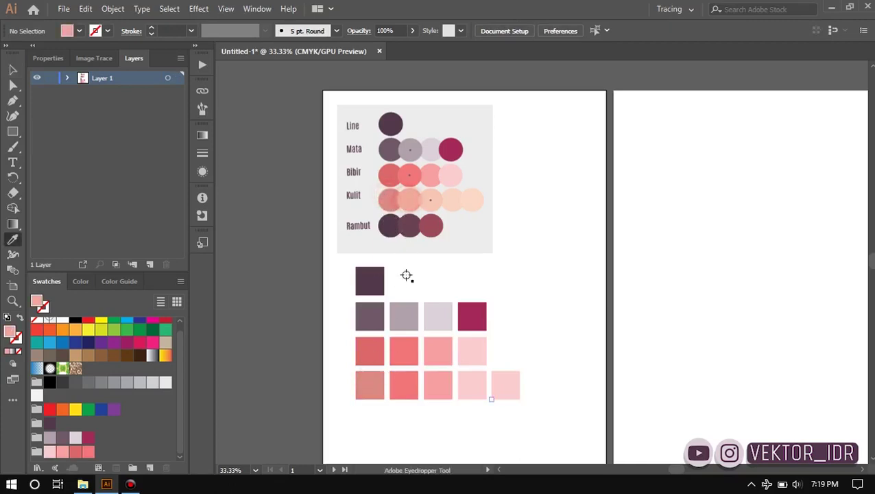
{"action": "left_click", "coordinate": [405, 386], "text": "alt"}
{"action": "left_click", "coordinate": [431, 197]}
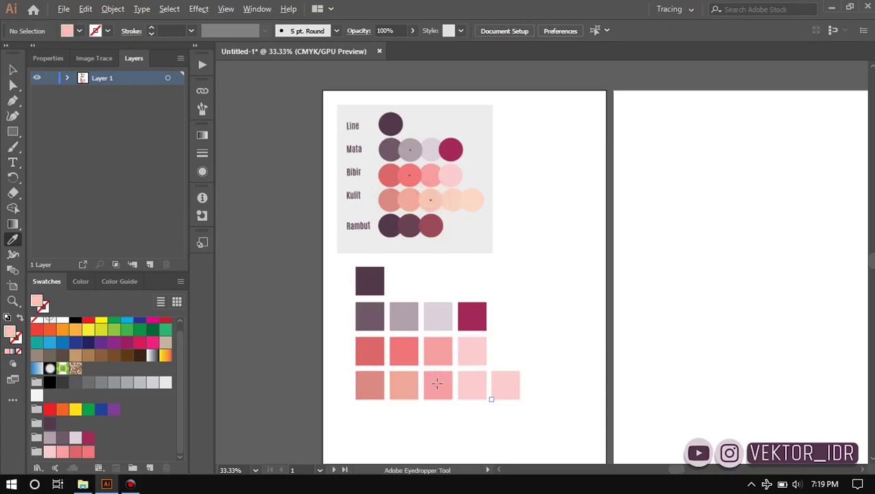
{"action": "left_click", "coordinate": [437, 384], "text": "alt"}
{"action": "left_click", "coordinate": [454, 200]}
{"action": "left_click", "coordinate": [469, 383], "text": "alt"}
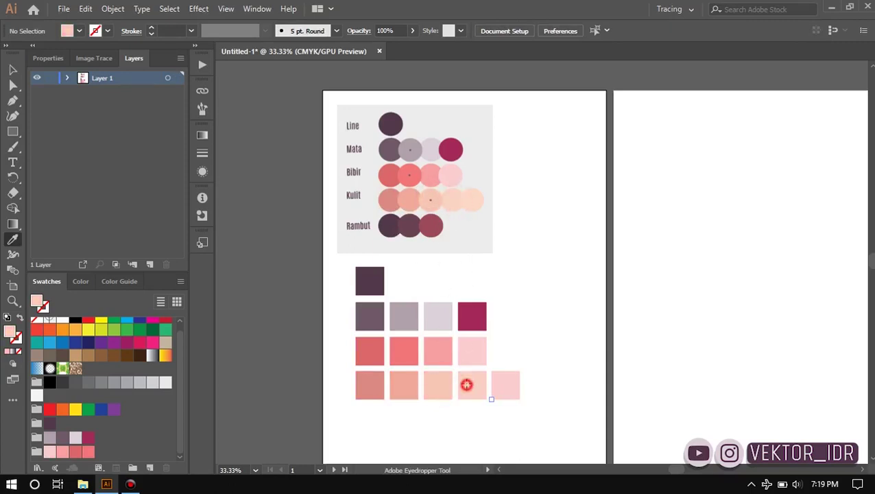
{"action": "left_click", "coordinate": [473, 199]}
{"action": "left_click", "coordinate": [504, 384], "text": "alt"}
Step: Select the five Kulit squares and save their colours as a colour group named KULIT
{"action": "left_click", "coordinate": [13, 68]}
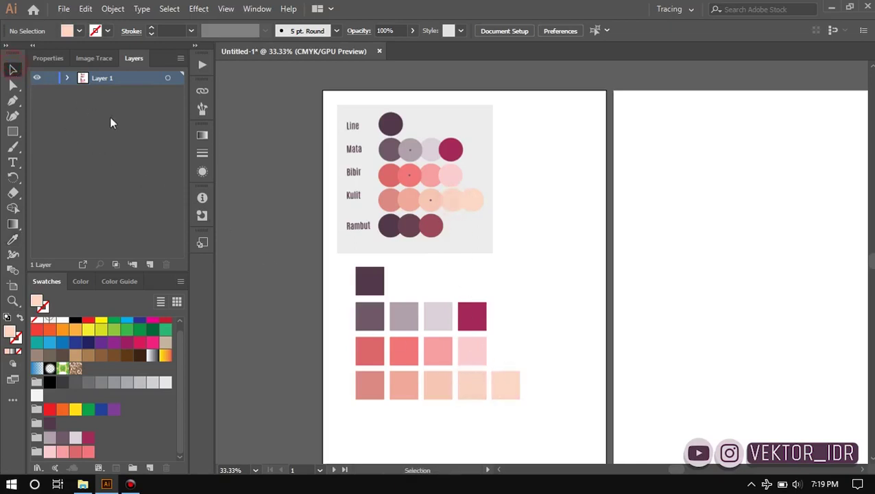
{"action": "left_click_drag", "start_coordinate": [526, 409], "coordinate": [336, 379]}
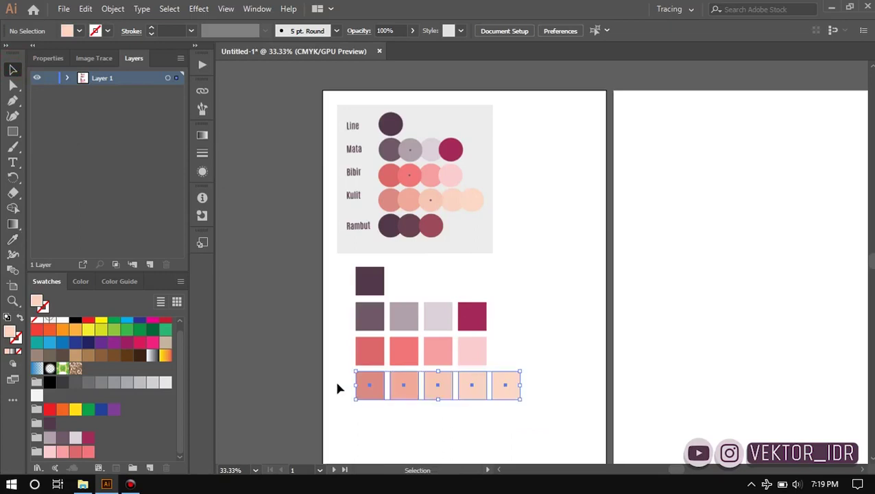
{"action": "left_click", "coordinate": [180, 281]}
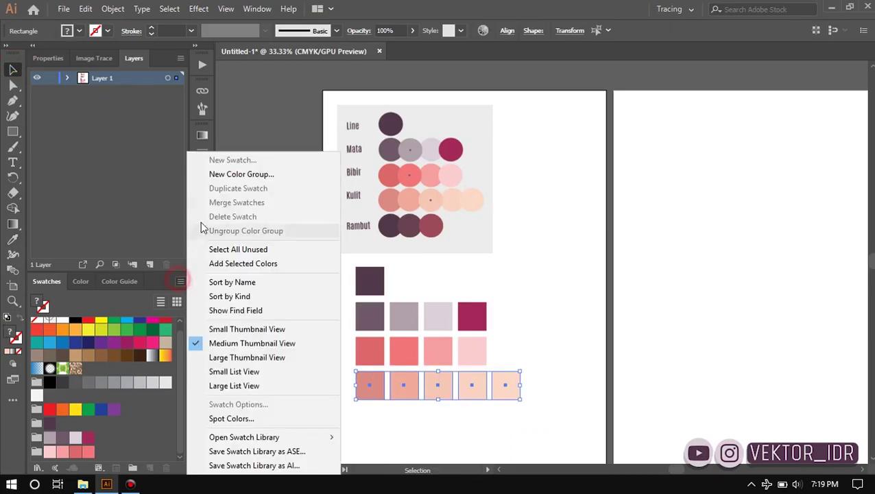
{"action": "left_click", "coordinate": [253, 176]}
{"action": "type", "text": "KULIT"}
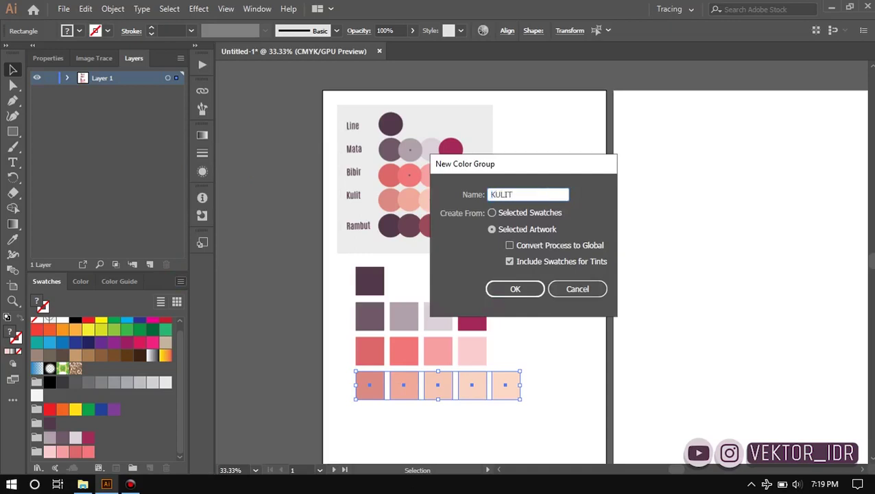
{"action": "key", "text": "Return"}
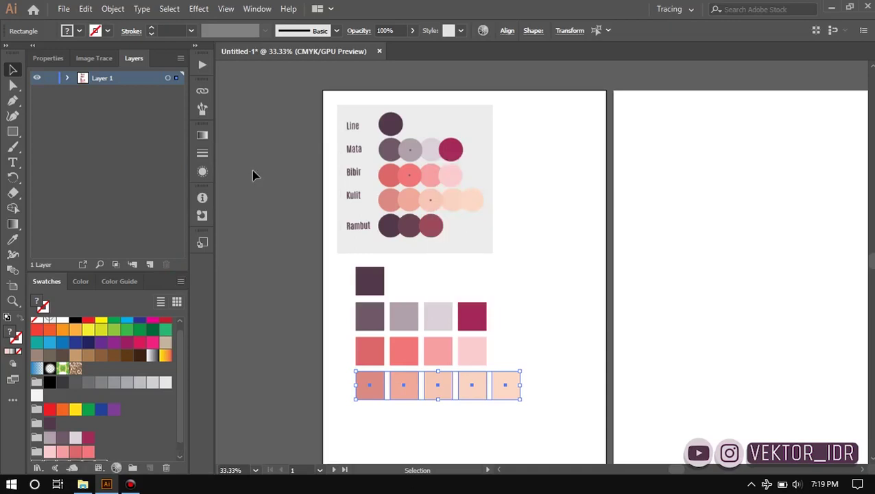
Step: Duplicate the first three Kulit squares into a new aligned row directly below
{"action": "left_click", "coordinate": [525, 266]}
{"action": "left_click_drag", "start_coordinate": [455, 415], "coordinate": [343, 371]}
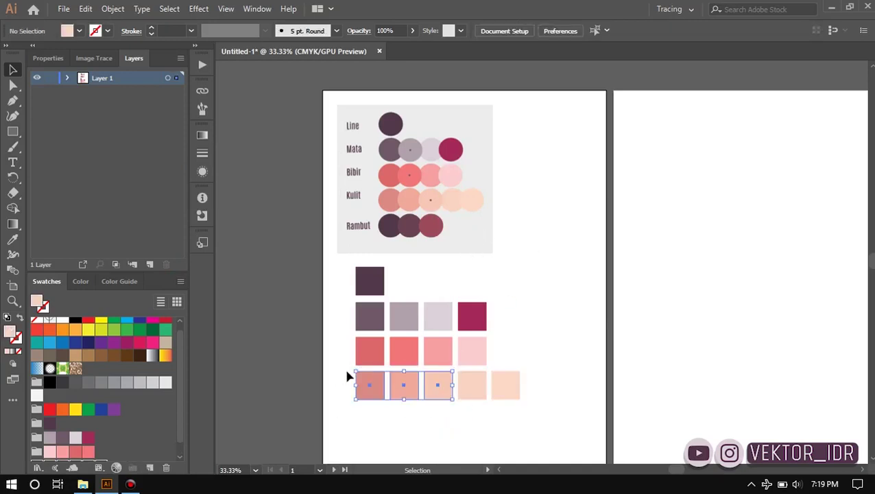
{"action": "left_click_drag", "start_coordinate": [409, 389], "coordinate": [410, 427]}
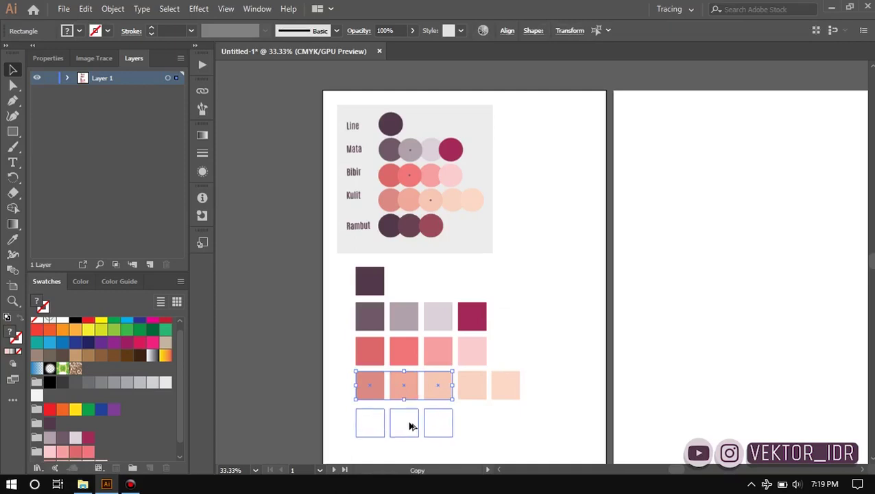
{"action": "key", "text": "shift"}
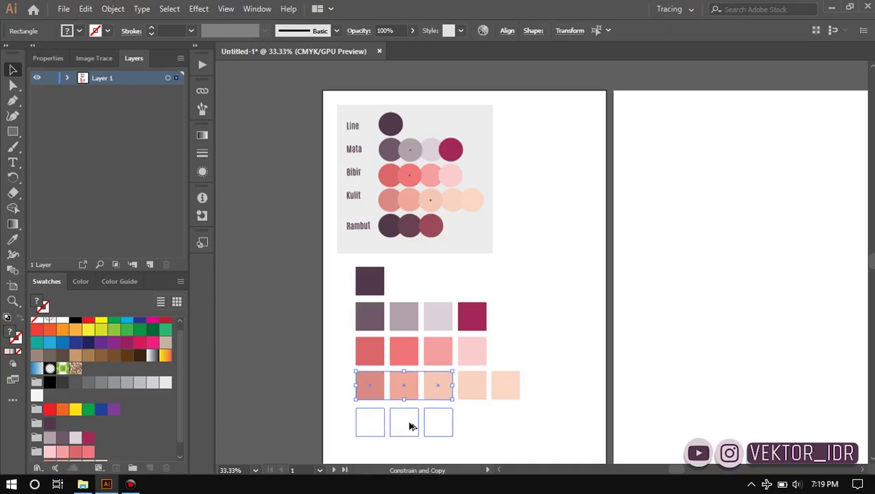
{"action": "left_click_drag", "start_coordinate": [411, 427], "coordinate": [409, 423]}
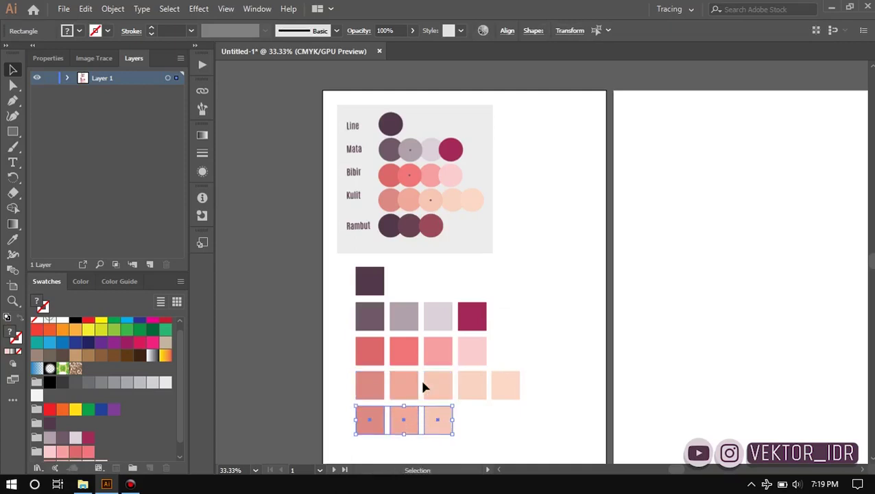
{"action": "left_click", "coordinate": [504, 253]}
Step: Fill the three new squares with the Rambut colours, from dark purple to red
{"action": "key", "text": "i"}
{"action": "left_click", "coordinate": [388, 226]}
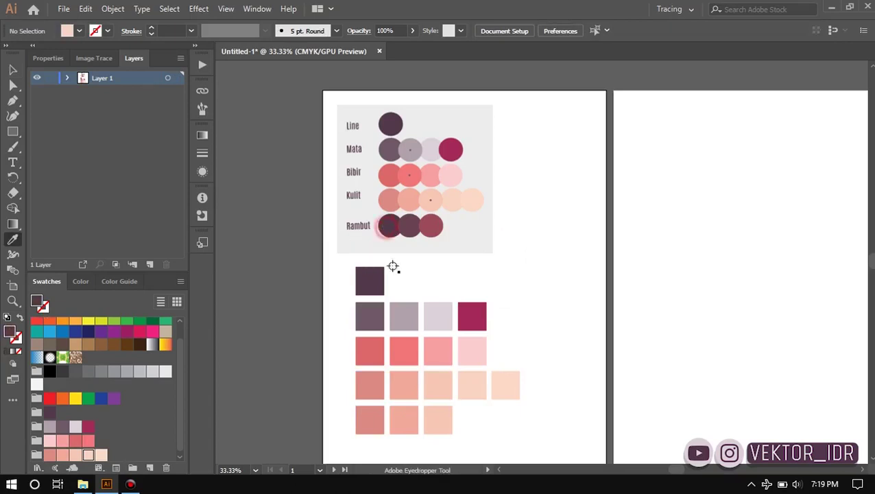
{"action": "left_click", "coordinate": [364, 417], "text": "alt"}
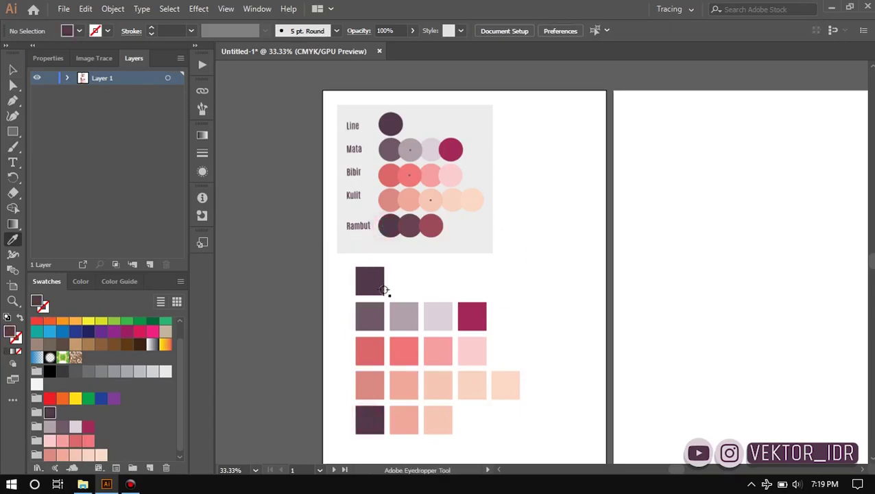
{"action": "left_click", "coordinate": [408, 225]}
{"action": "left_click", "coordinate": [403, 418], "text": "alt"}
{"action": "left_click", "coordinate": [432, 228]}
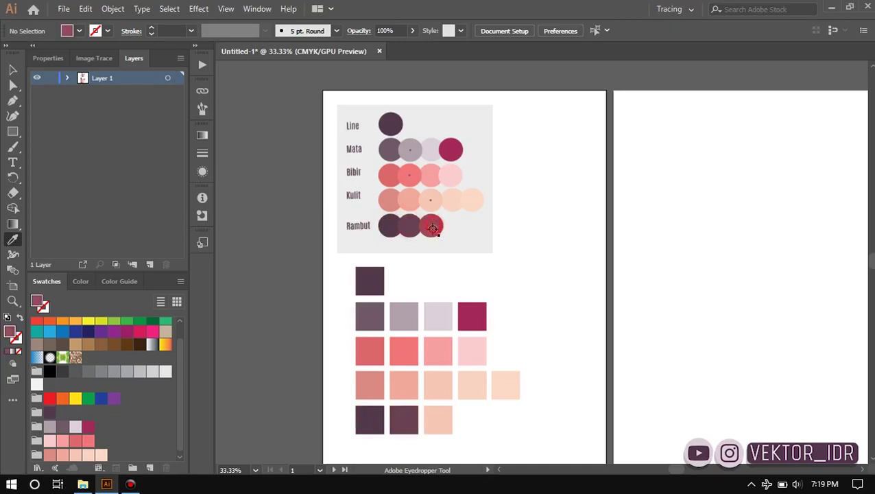
{"action": "left_click", "coordinate": [440, 416], "text": "alt"}
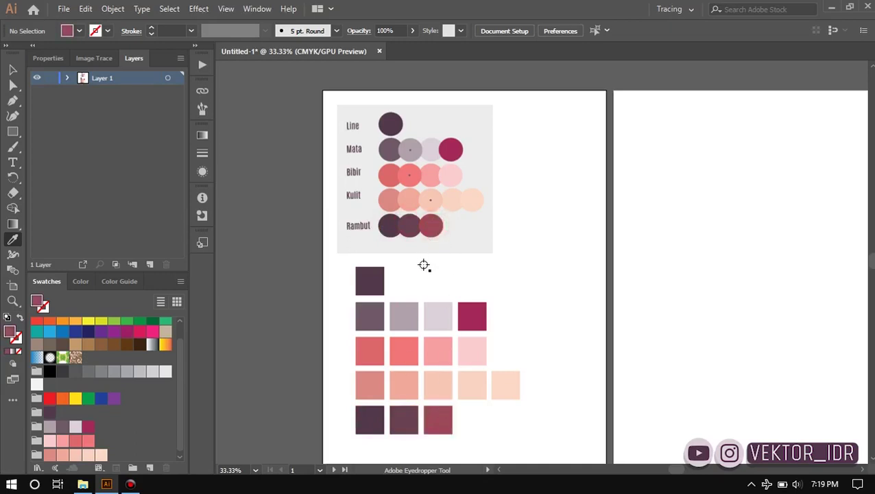
Step: Show the Swatches panel's option menu again after dismissing it once
{"action": "left_click", "coordinate": [181, 368]}
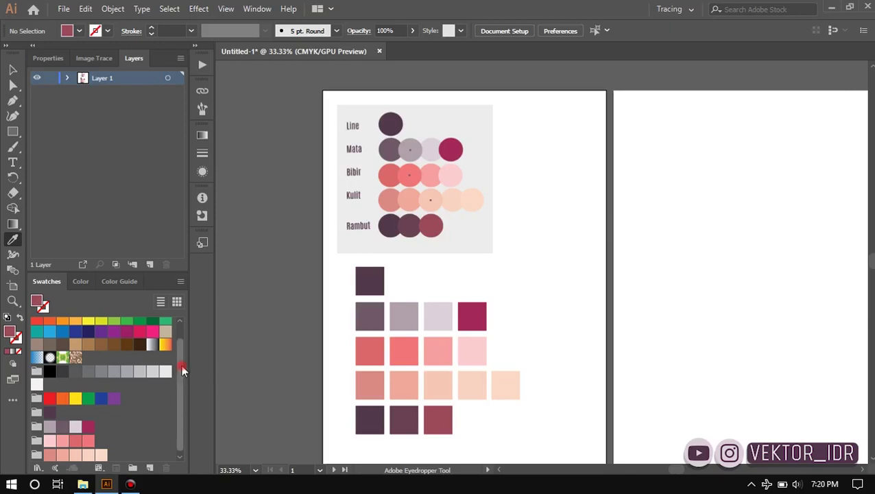
{"action": "left_click_drag", "start_coordinate": [182, 369], "coordinate": [179, 388]}
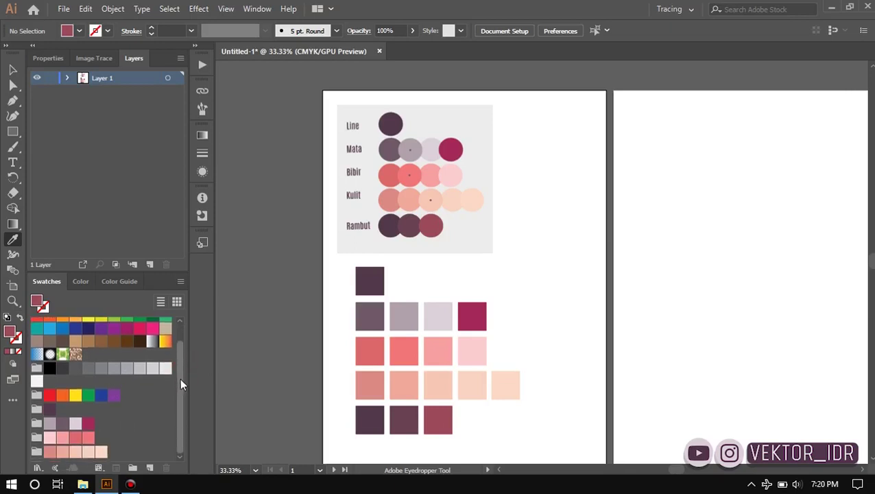
{"action": "left_click", "coordinate": [180, 282]}
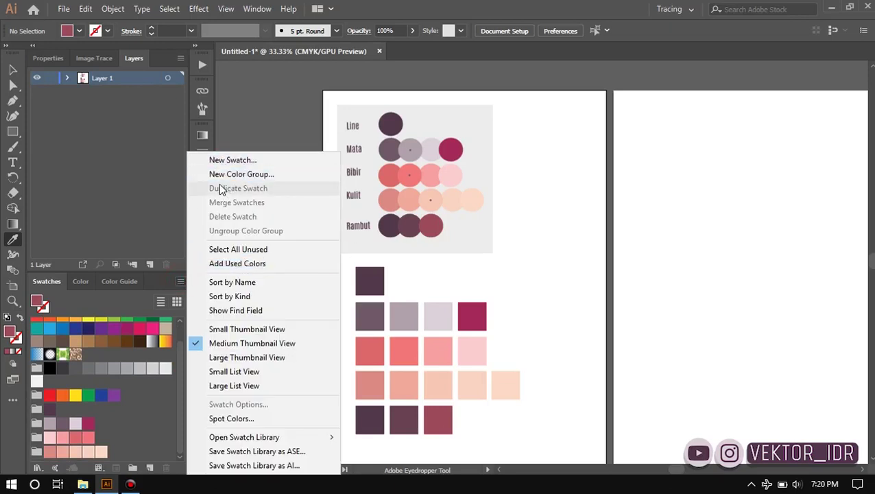
{"action": "left_click", "coordinate": [140, 451]}
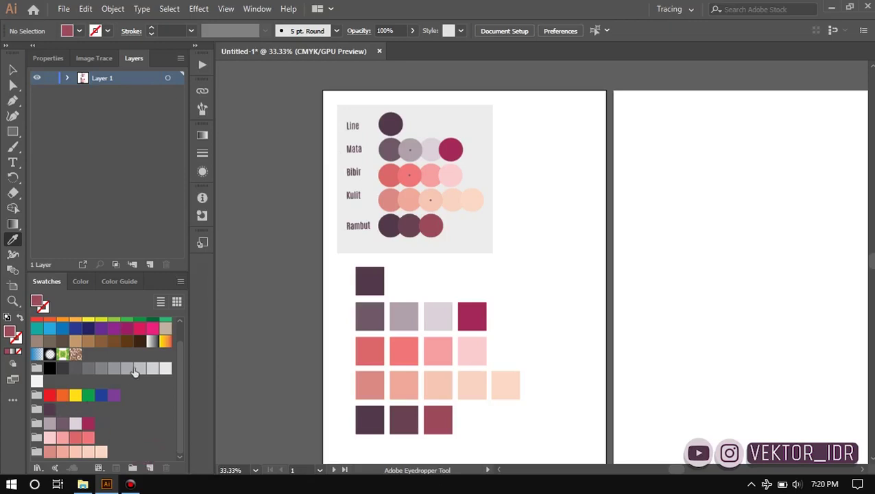
{"action": "left_click", "coordinate": [181, 282]}
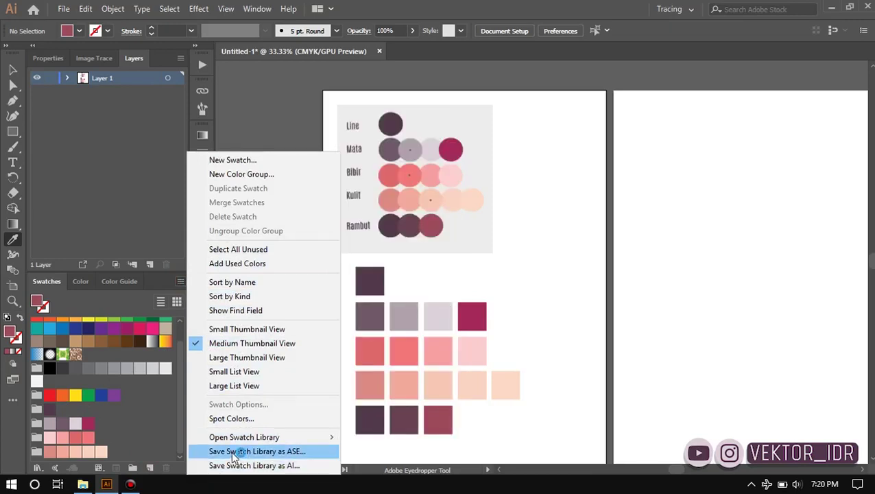
Step: Save the swatches as an AI swatch library named VEKTOR_IDR in the Swatches folder
{"action": "left_click", "coordinate": [234, 460]}
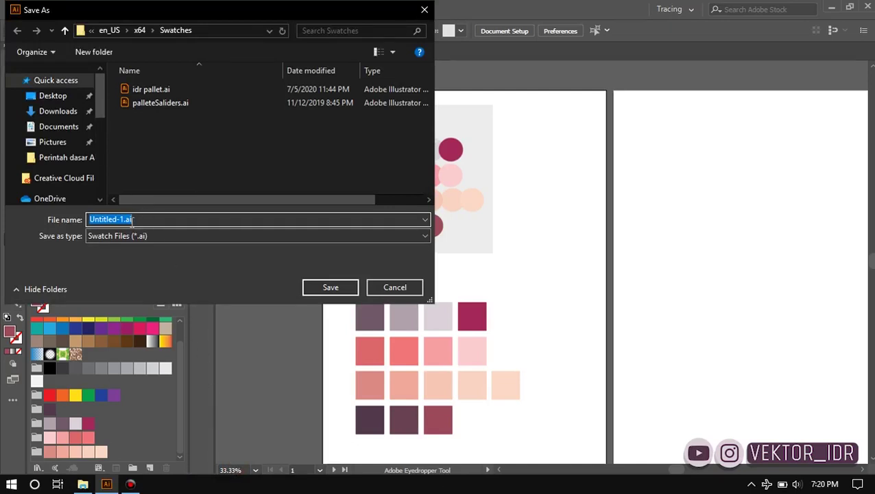
{"action": "type", "text": "i"}
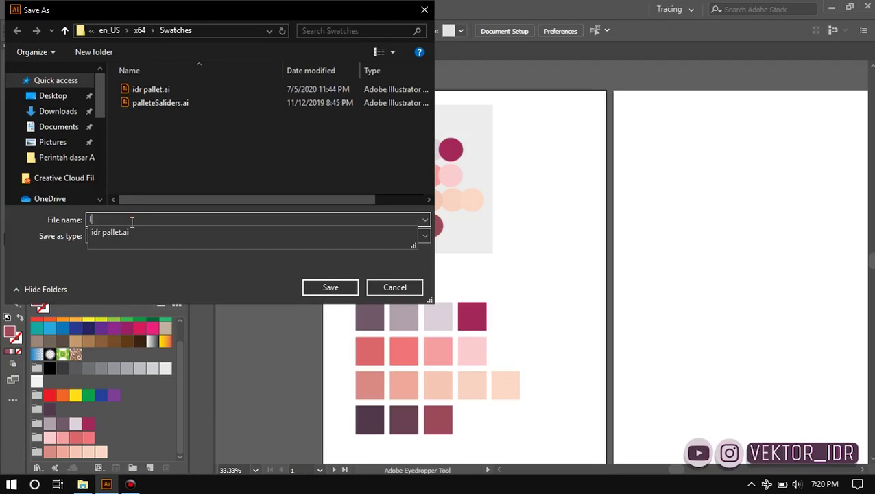
{"action": "type", "text": "DR"}
{"action": "key", "text": "BackSpace"}
{"action": "key", "text": "BackSpace"}
{"action": "type", "text": "VEKTOR"}
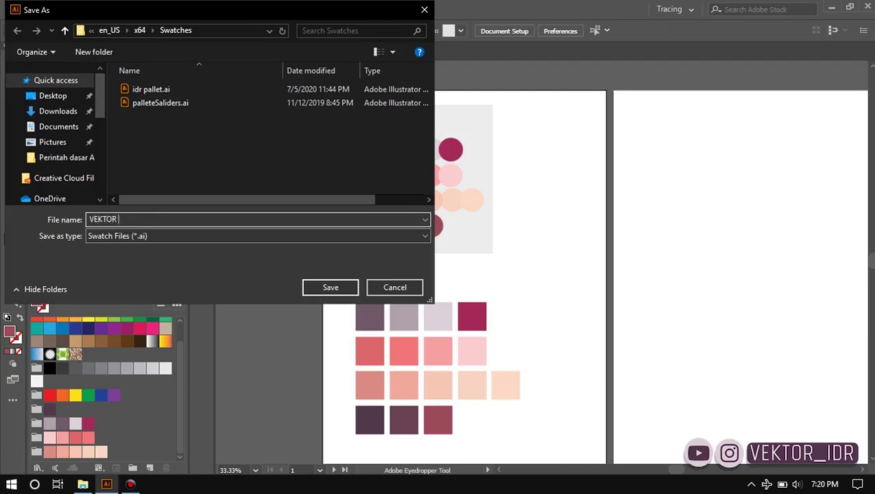
{"action": "type", "text": "DR"}
{"action": "left_click", "coordinate": [331, 286]}
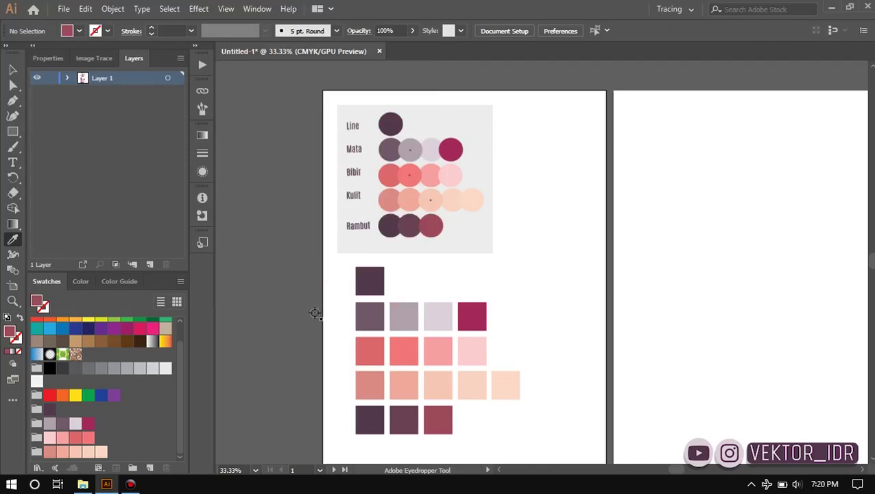
Step: Save the swatches as a Swatch Exchange (.ase) library file named VEKTOR_IDR
{"action": "left_click_drag", "start_coordinate": [177, 363], "coordinate": [177, 385]}
{"action": "left_click", "coordinate": [180, 281]}
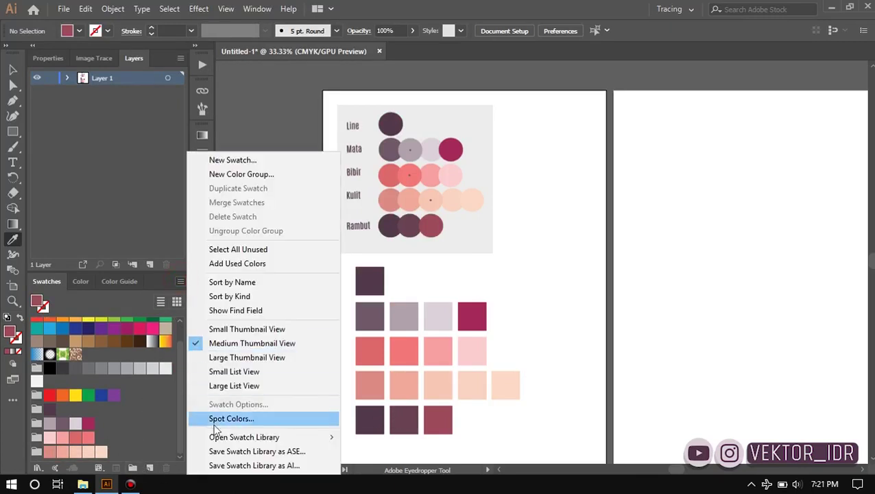
{"action": "left_click", "coordinate": [235, 451]}
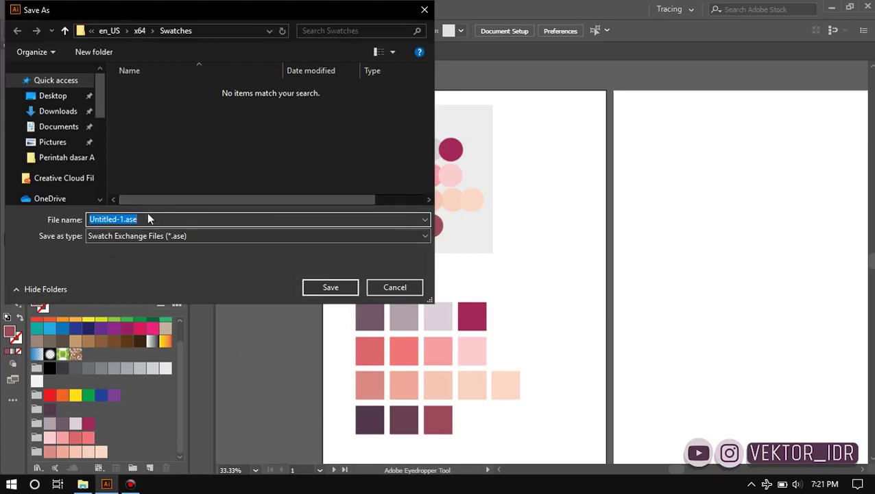
{"action": "type", "text": "VEKT"}
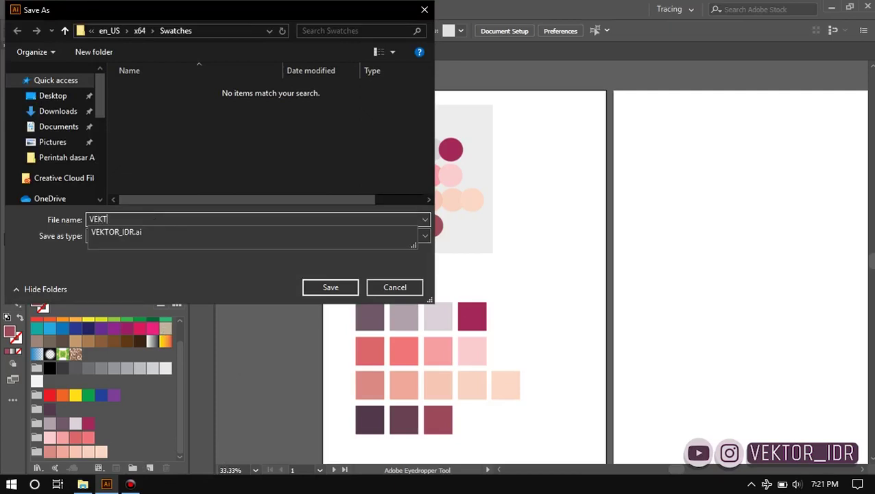
{"action": "type", "text": "OR_IDR"}
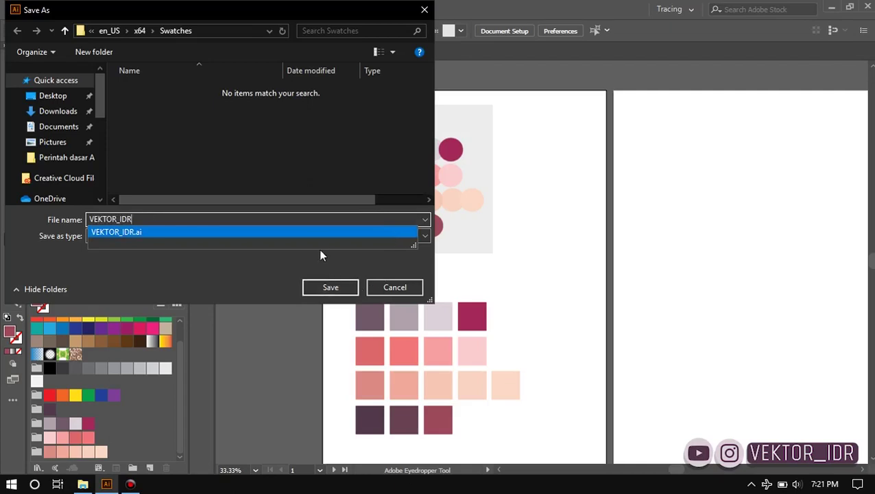
{"action": "left_click", "coordinate": [327, 198]}
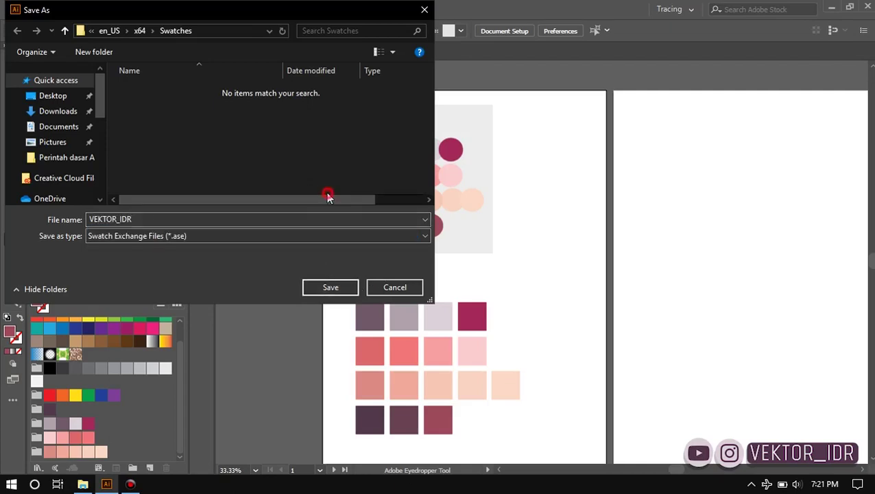
{"action": "left_click", "coordinate": [333, 287]}
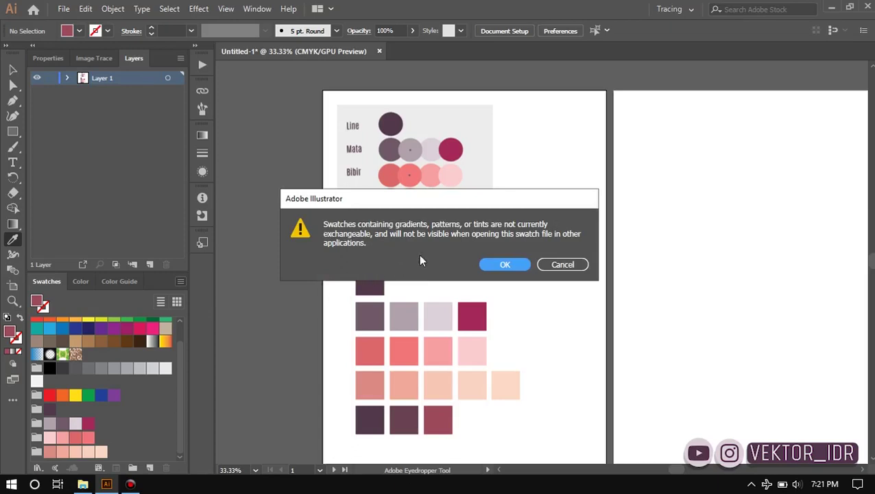
Step: Accept the warning that gradients, patterns and tints won't transfer to the .ase file
{"action": "left_click", "coordinate": [507, 265]}
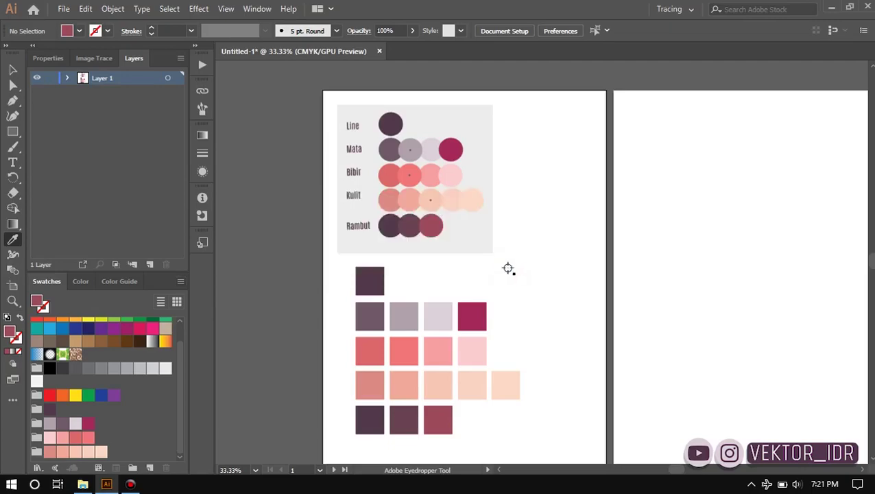